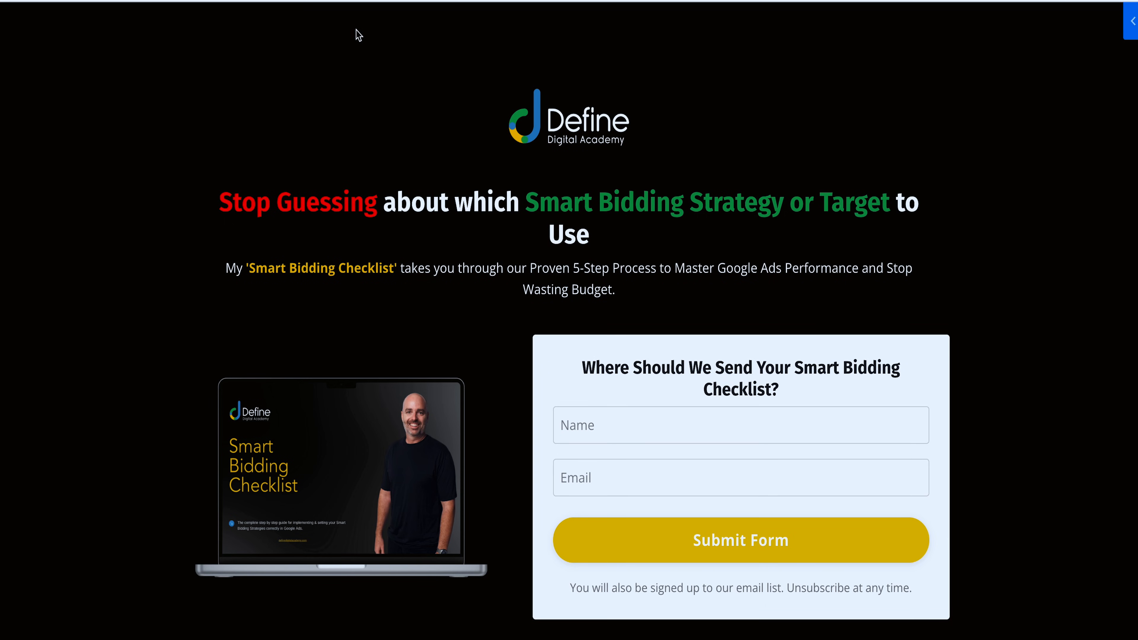
Step: Switch to Google Ads, open the Define Digital Academy Google tag's details through Data manager, and select its tag ID for copying
{"action": "key", "text": "ctrl+l"}
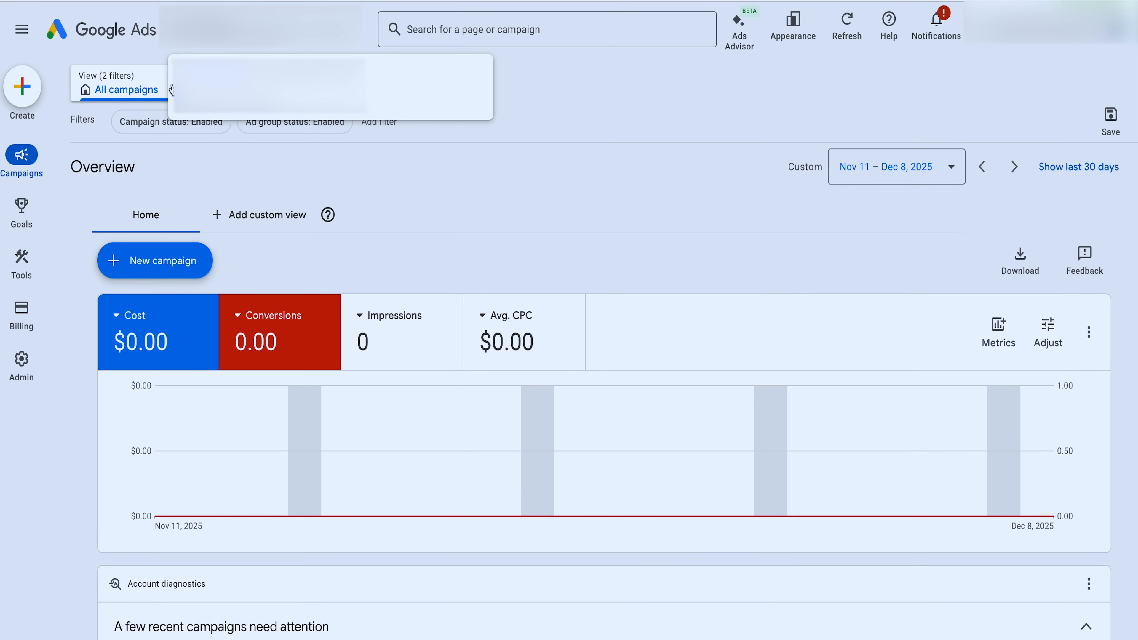
{"action": "mouse_move", "coordinate": [33, 273]}
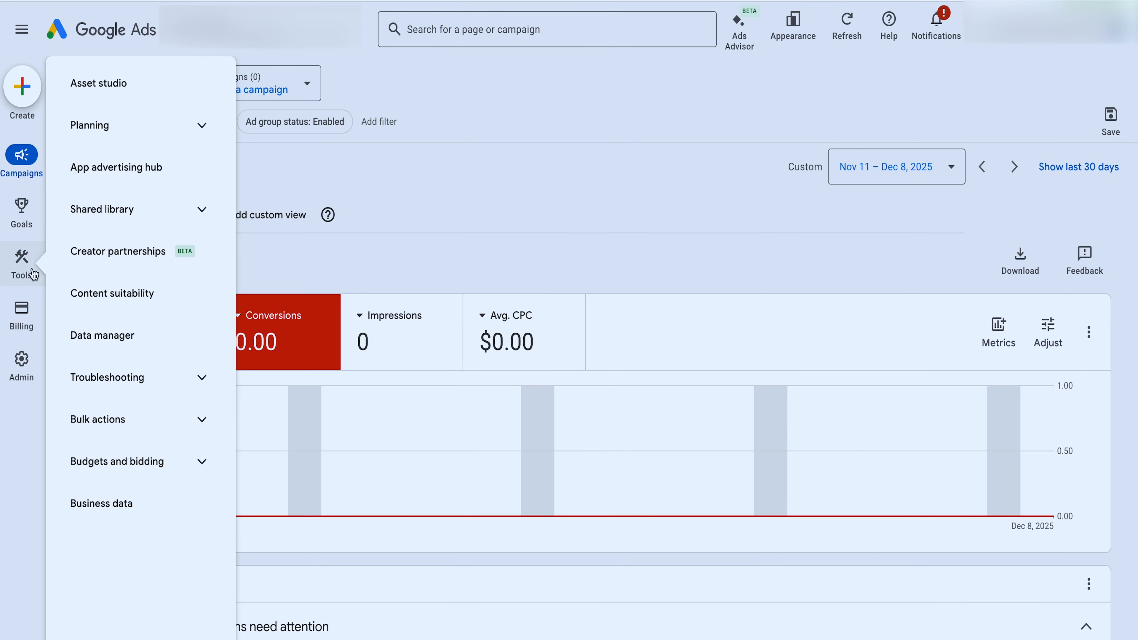
{"action": "left_click", "coordinate": [114, 337]}
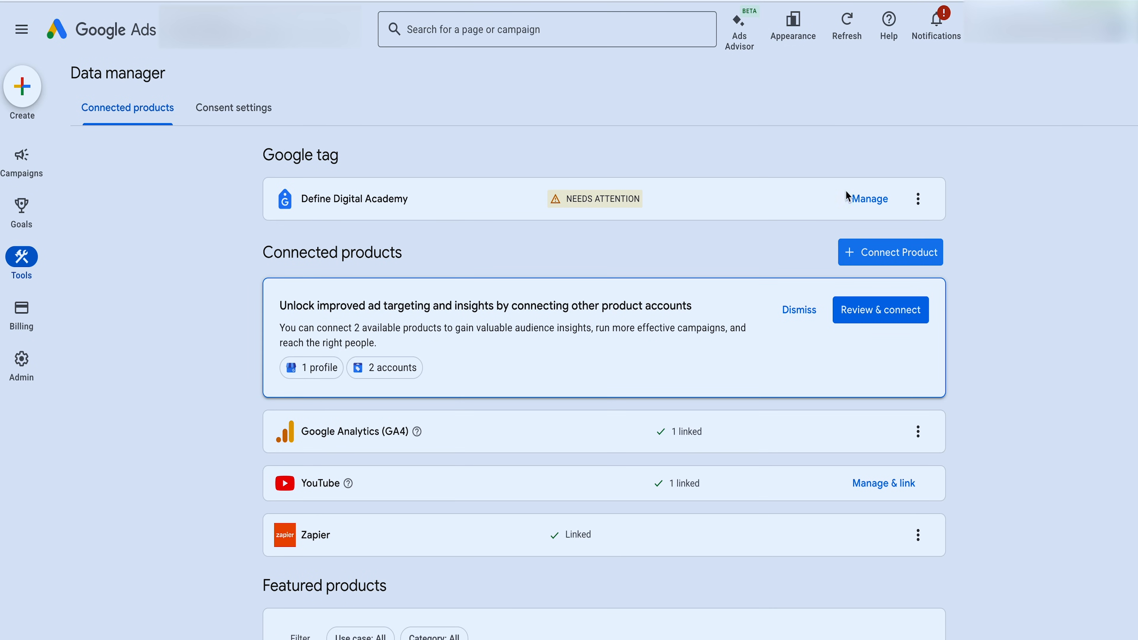
{"action": "left_click", "coordinate": [865, 197]}
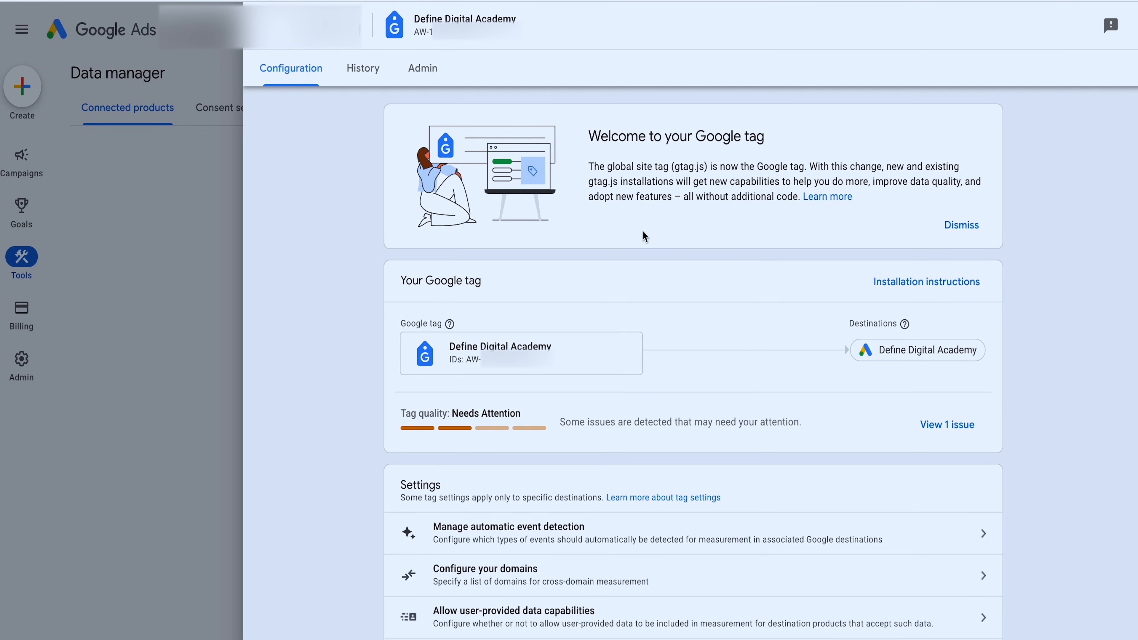
{"action": "left_click_drag", "start_coordinate": [536, 368], "coordinate": [465, 365]}
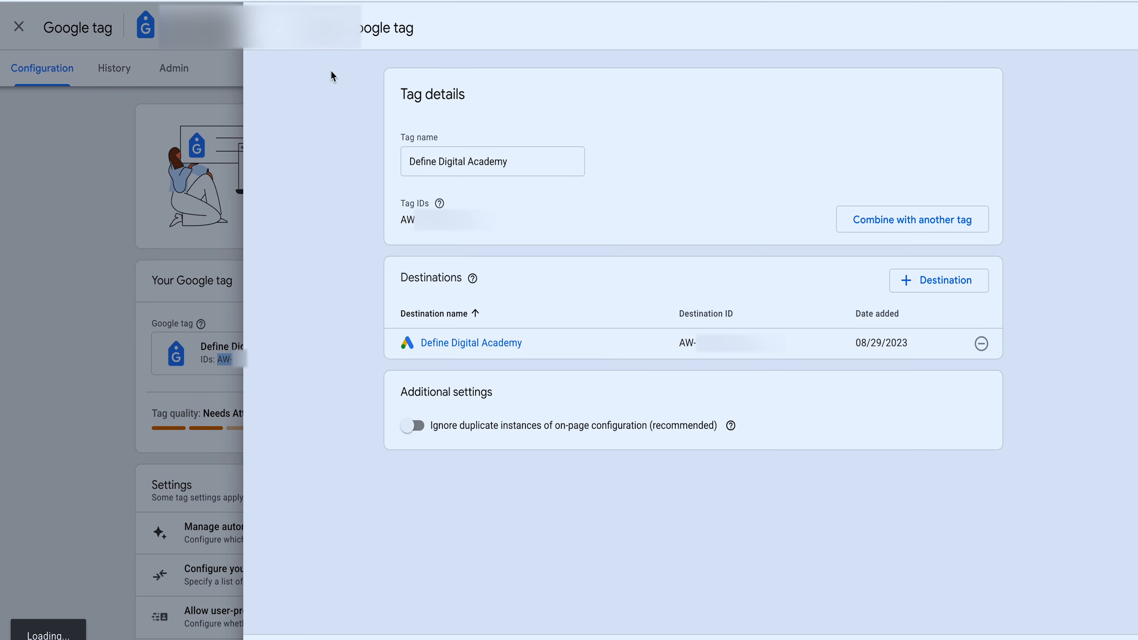
{"action": "left_click_drag", "start_coordinate": [493, 222], "coordinate": [402, 233]}
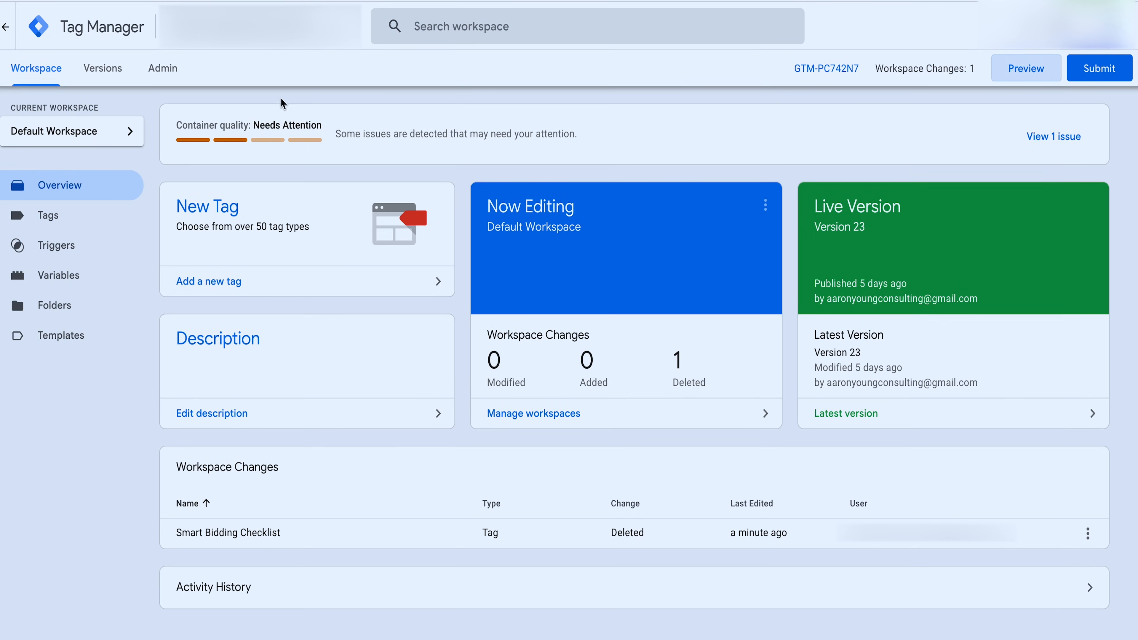
Step: Switch to Tag Manager and start a new tag named gtag in the Default Workspace
{"action": "left_click", "coordinate": [58, 216]}
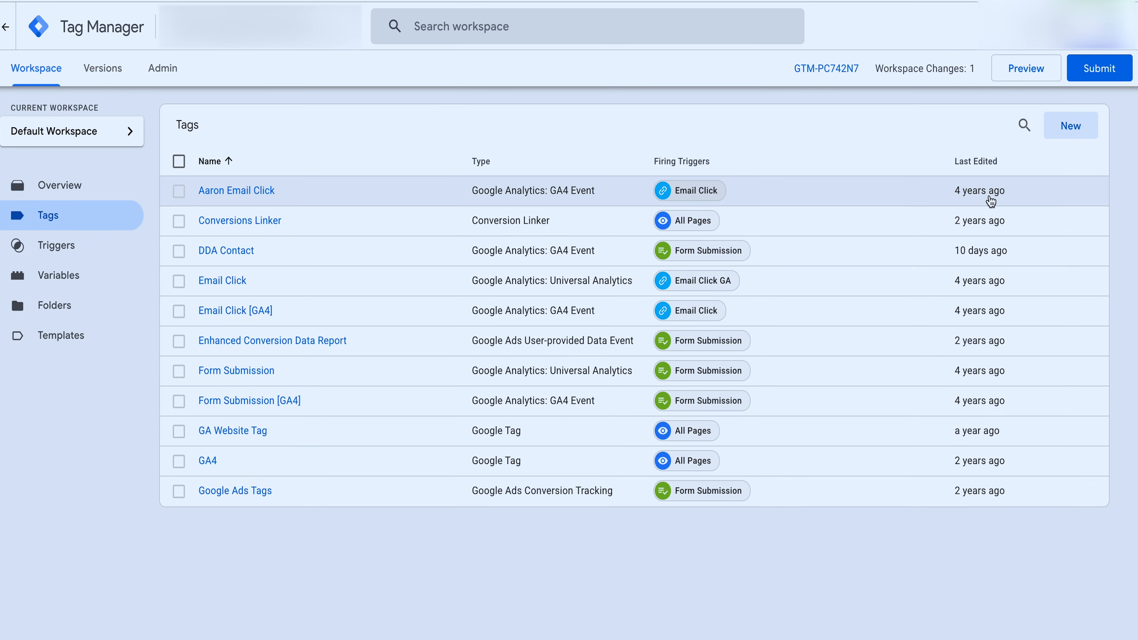
{"action": "left_click", "coordinate": [1069, 127]}
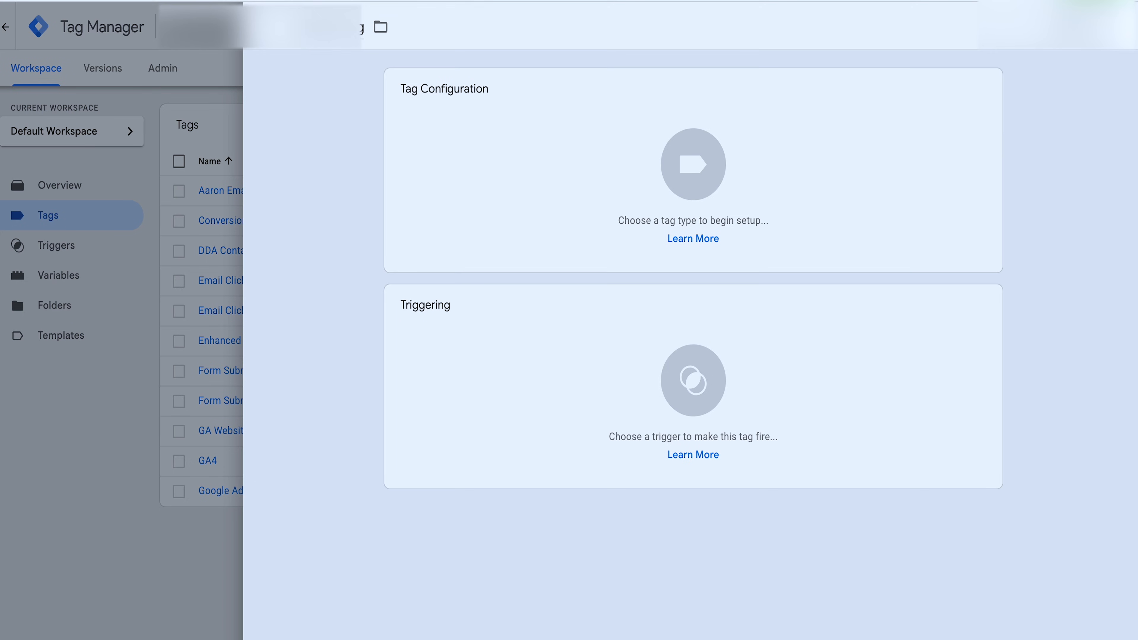
{"action": "triple_click", "coordinate": [317, 28]}
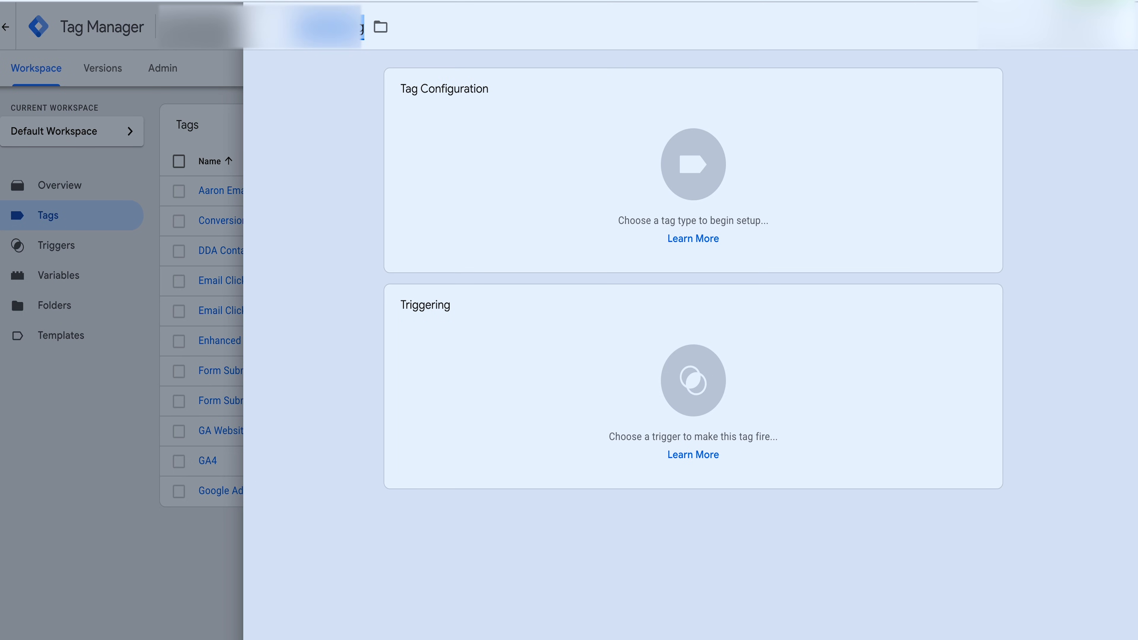
{"action": "key", "text": "BackSpace"}
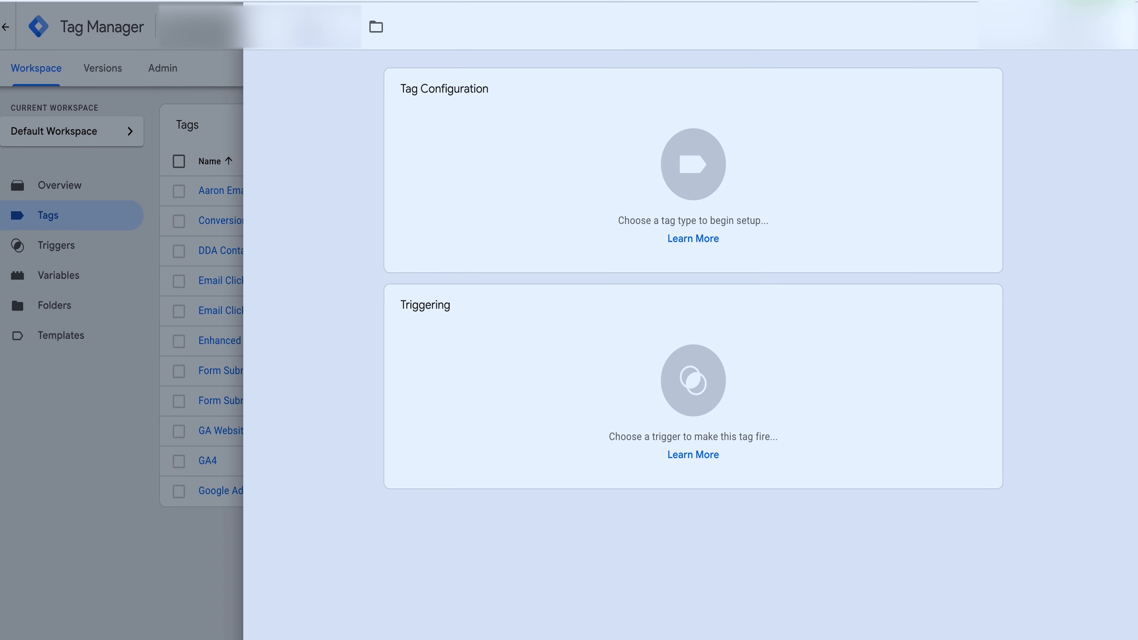
{"action": "type", "text": "gtag"}
Step: Configure the tag as a Google Tag with the copied tag ID, firing on Initialization - All Pages, and save it
{"action": "left_click", "coordinate": [554, 161]}
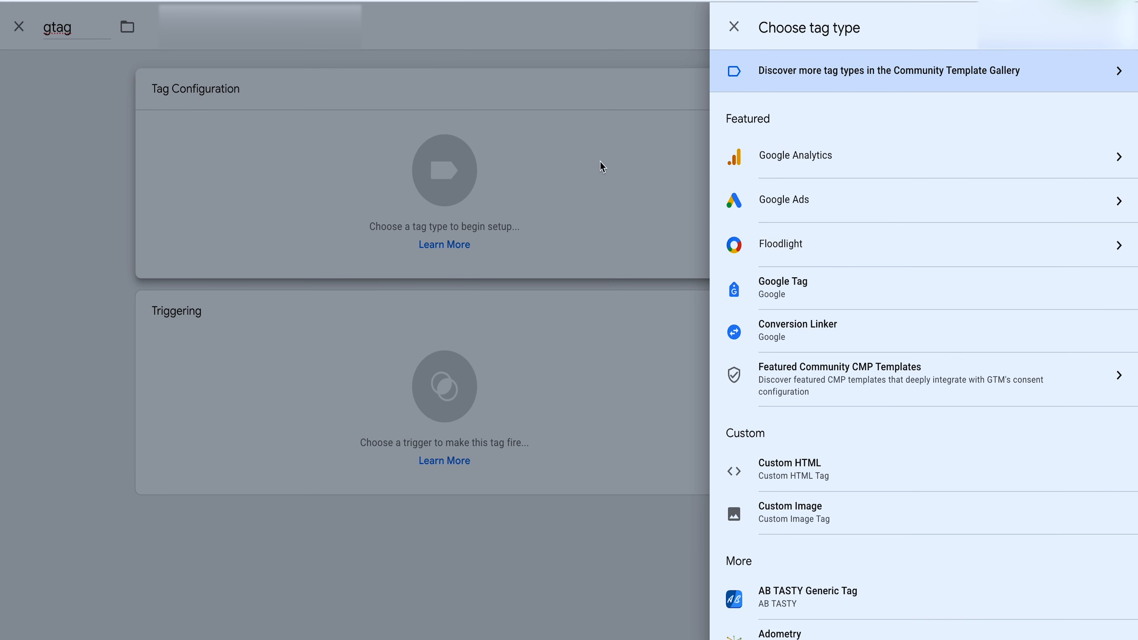
{"action": "left_click", "coordinate": [782, 291]}
{"action": "left_click", "coordinate": [519, 242]}
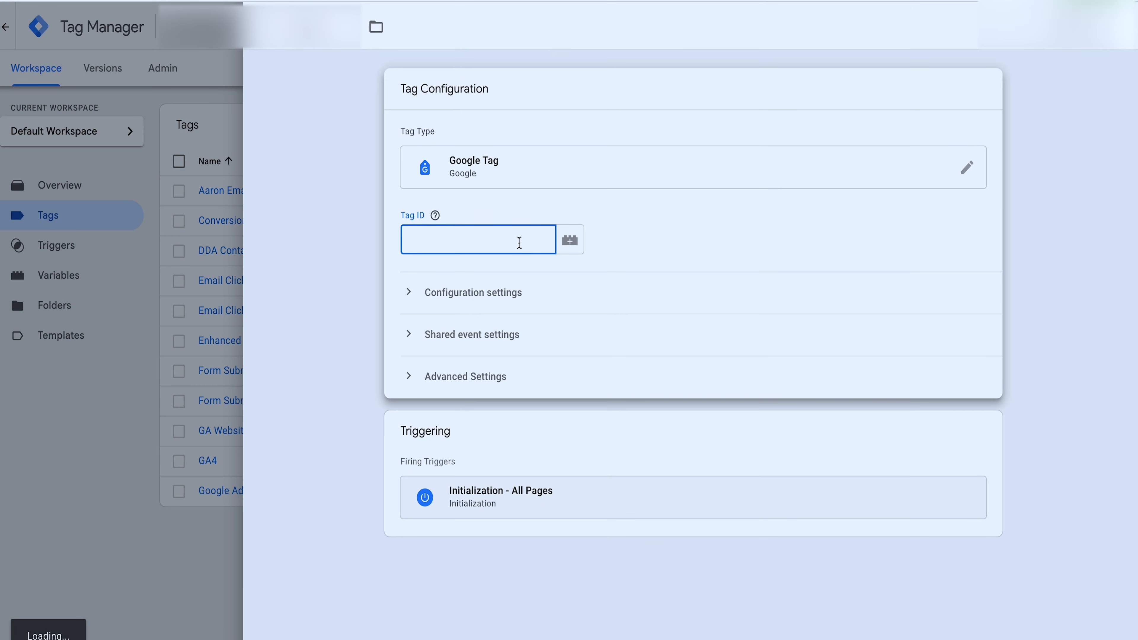
{"action": "key", "text": "ctrl+v"}
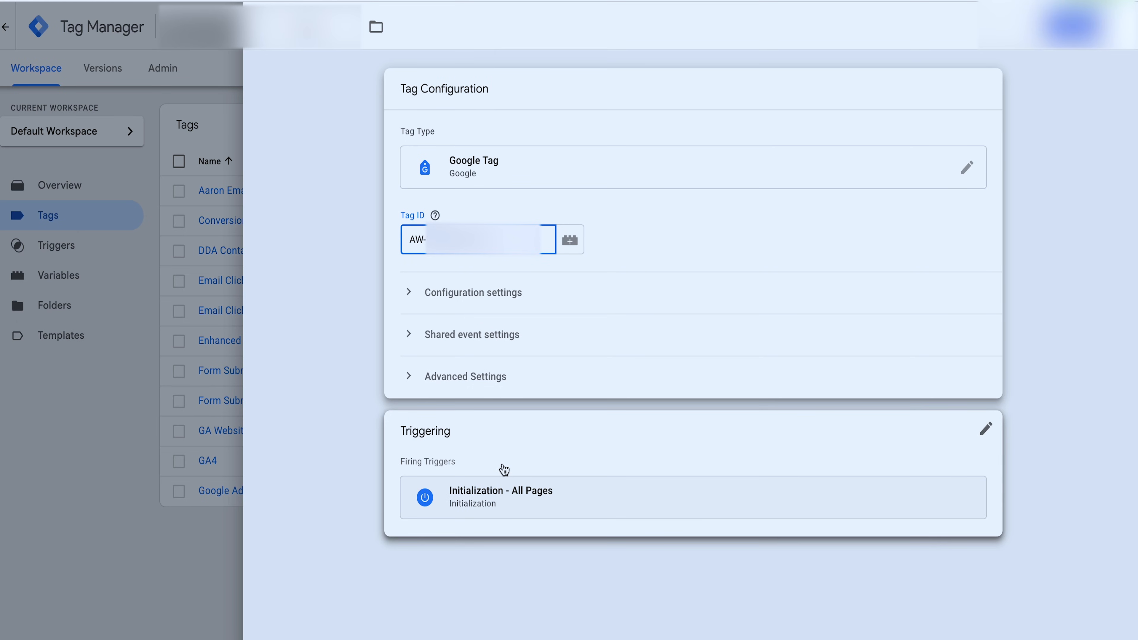
{"action": "left_click", "coordinate": [1074, 26]}
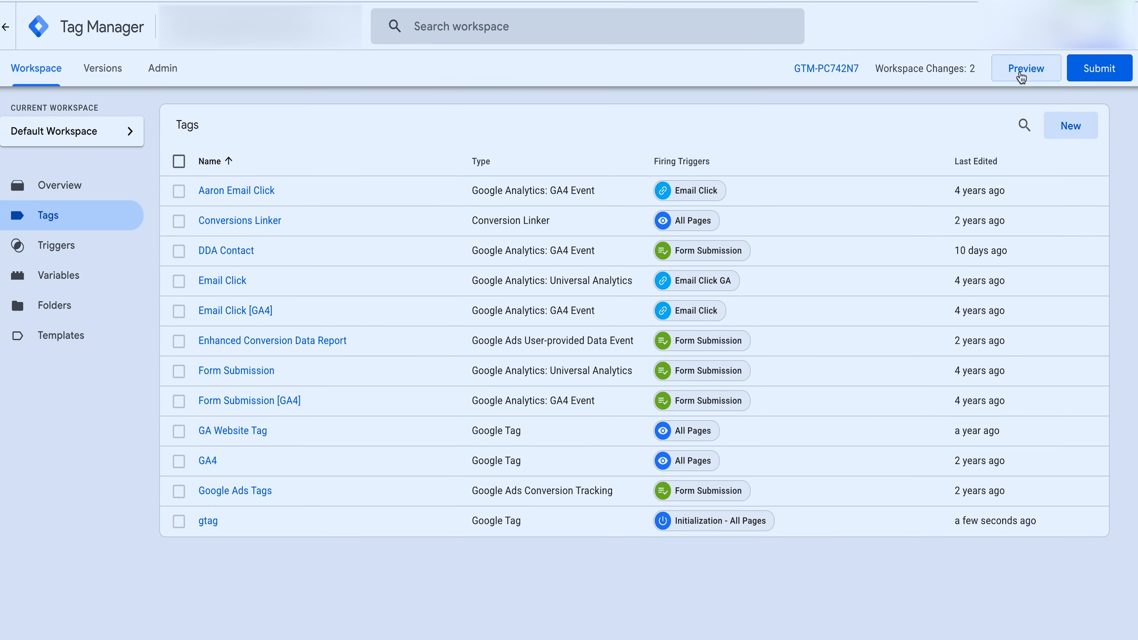
{"action": "left_click", "coordinate": [1021, 77]}
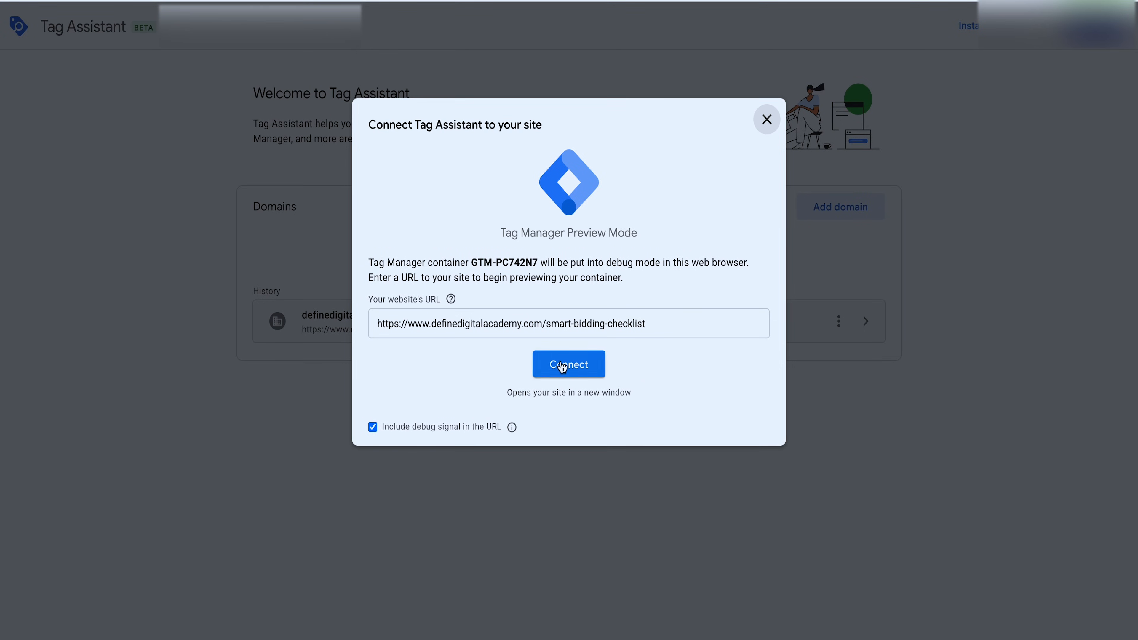
{"action": "left_click", "coordinate": [561, 364]}
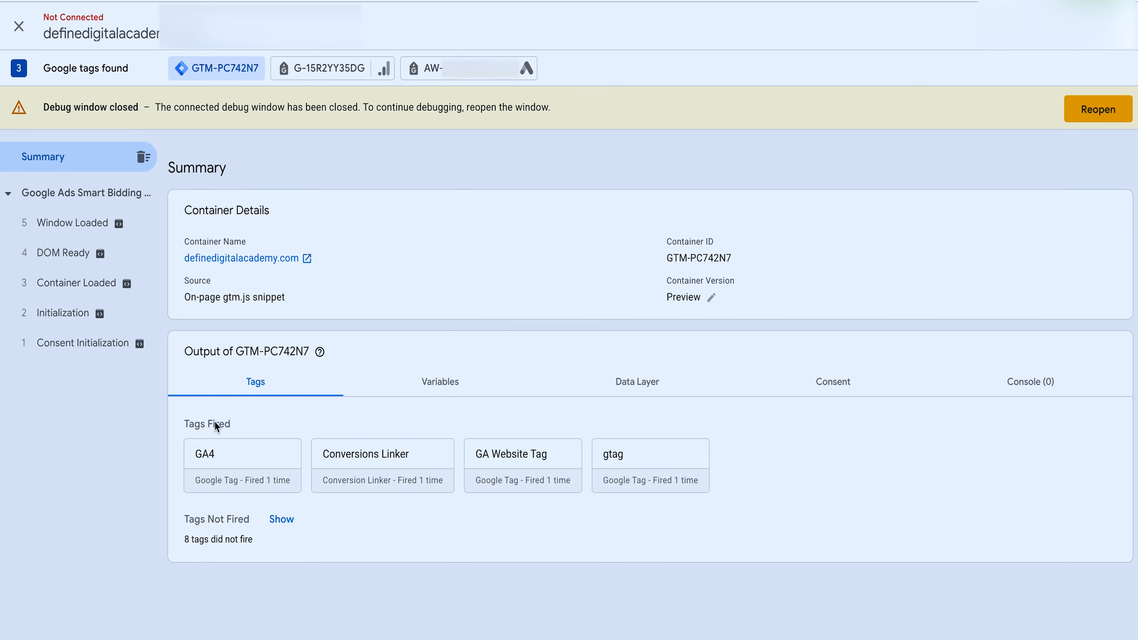
{"action": "left_click_drag", "start_coordinate": [201, 423], "coordinate": [242, 422]}
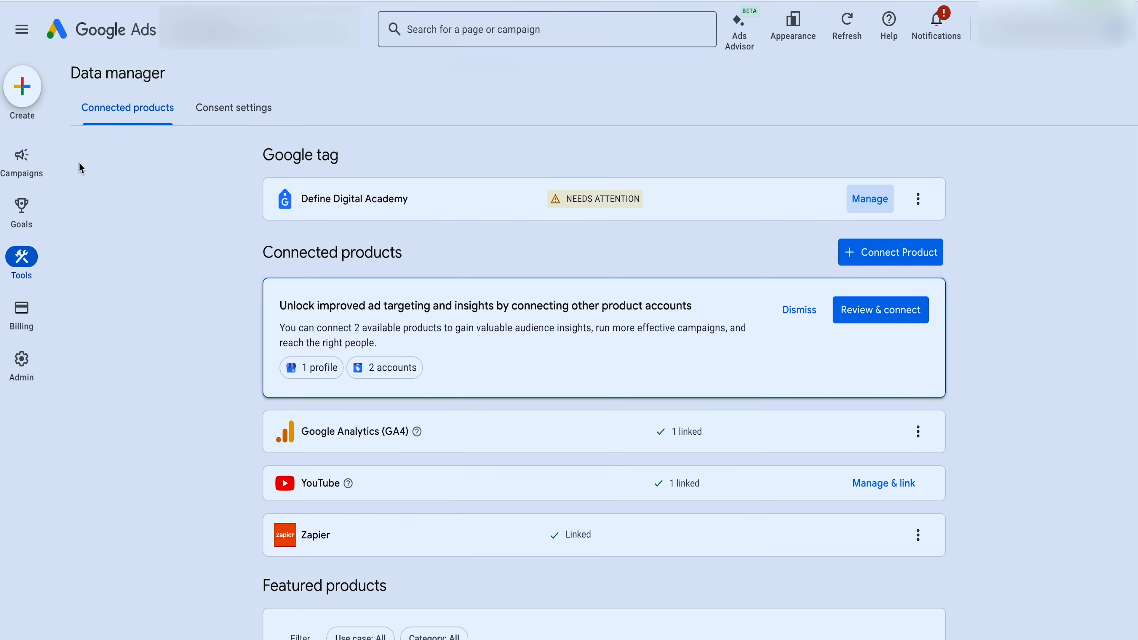
Step: Switch back to Google Ads and start creating a conversion action from the conversion goals summary
{"action": "mouse_move", "coordinate": [27, 210]}
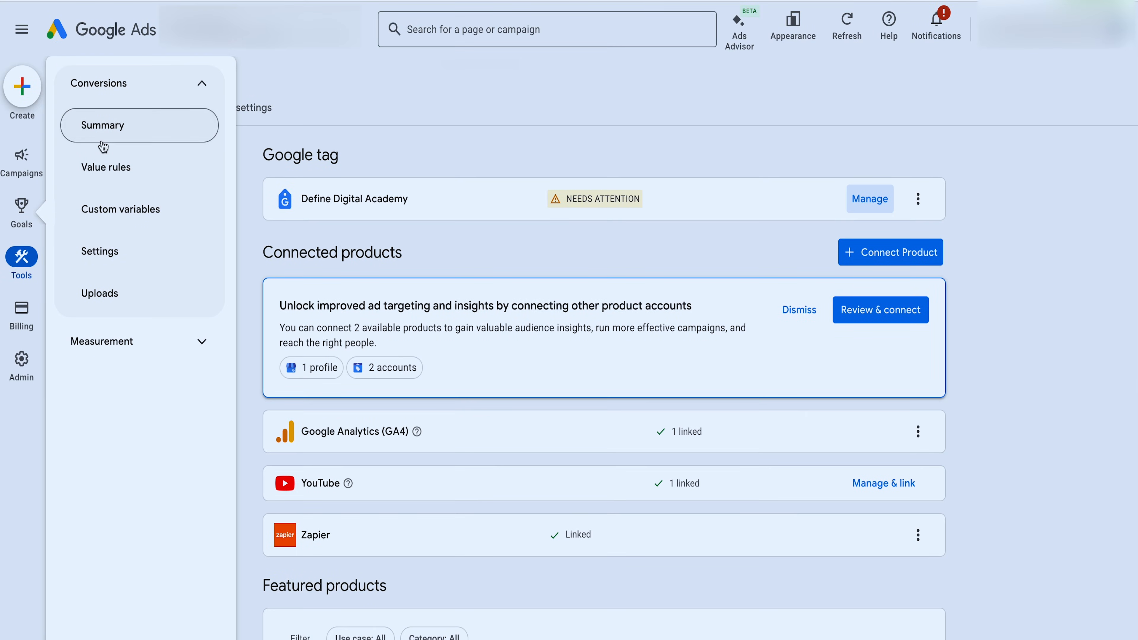
{"action": "left_click", "coordinate": [22, 215]}
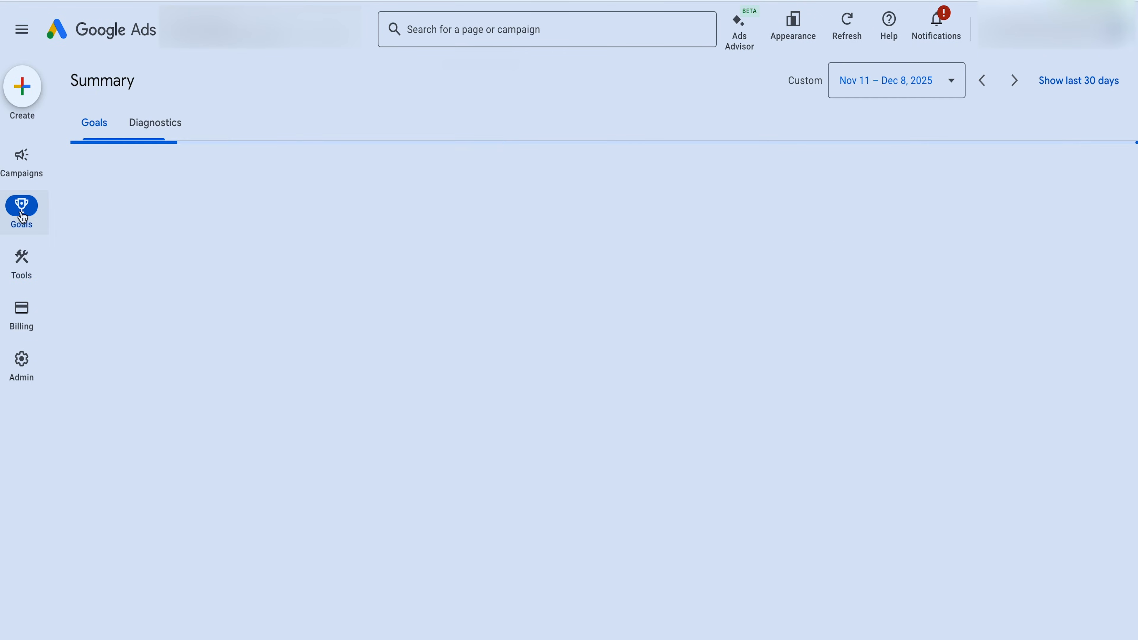
{"action": "left_click", "coordinate": [22, 85]}
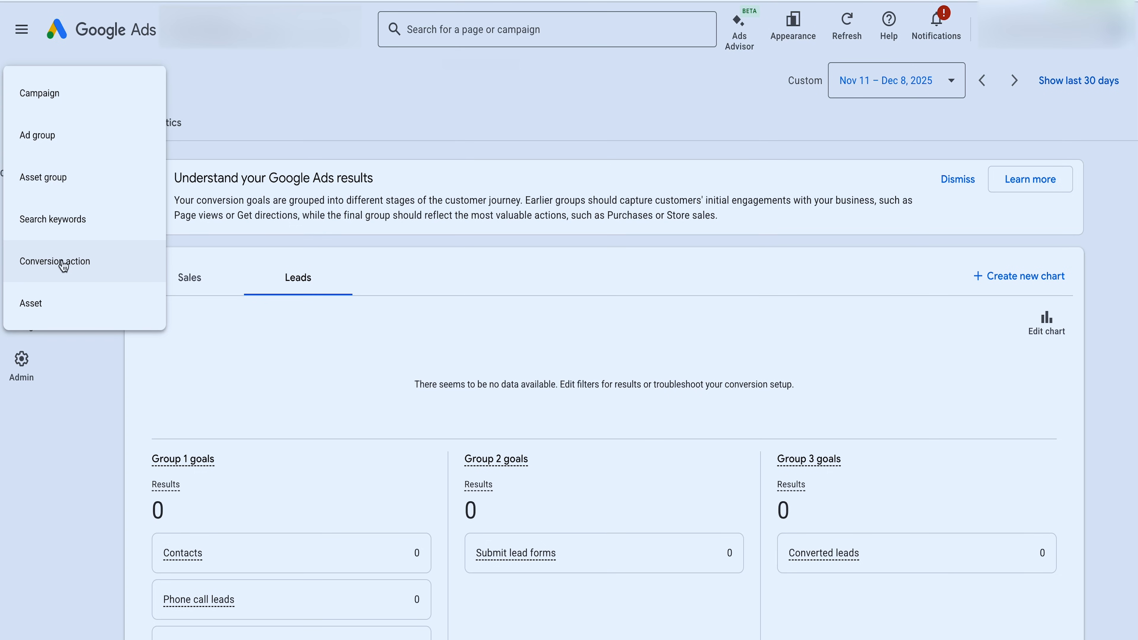
{"action": "left_click", "coordinate": [325, 121]}
{"action": "scroll", "coordinate": [468, 199], "scroll_direction": "down", "scroll_amount": 2}
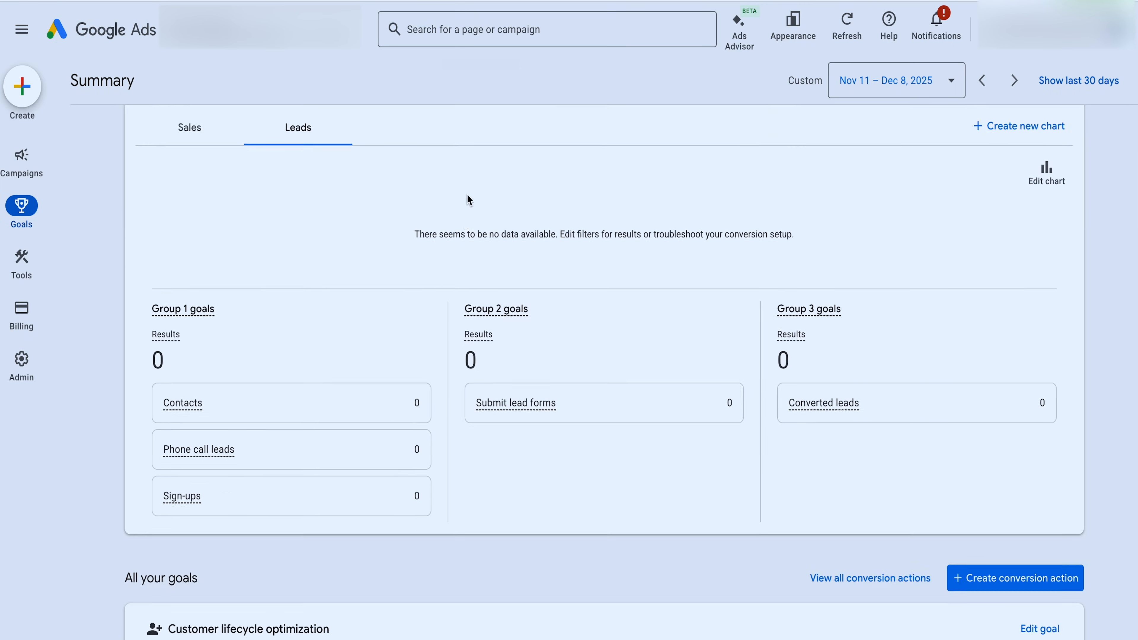
{"action": "scroll", "coordinate": [468, 199], "scroll_direction": "down", "scroll_amount": 7}
{"action": "left_click", "coordinate": [968, 283]}
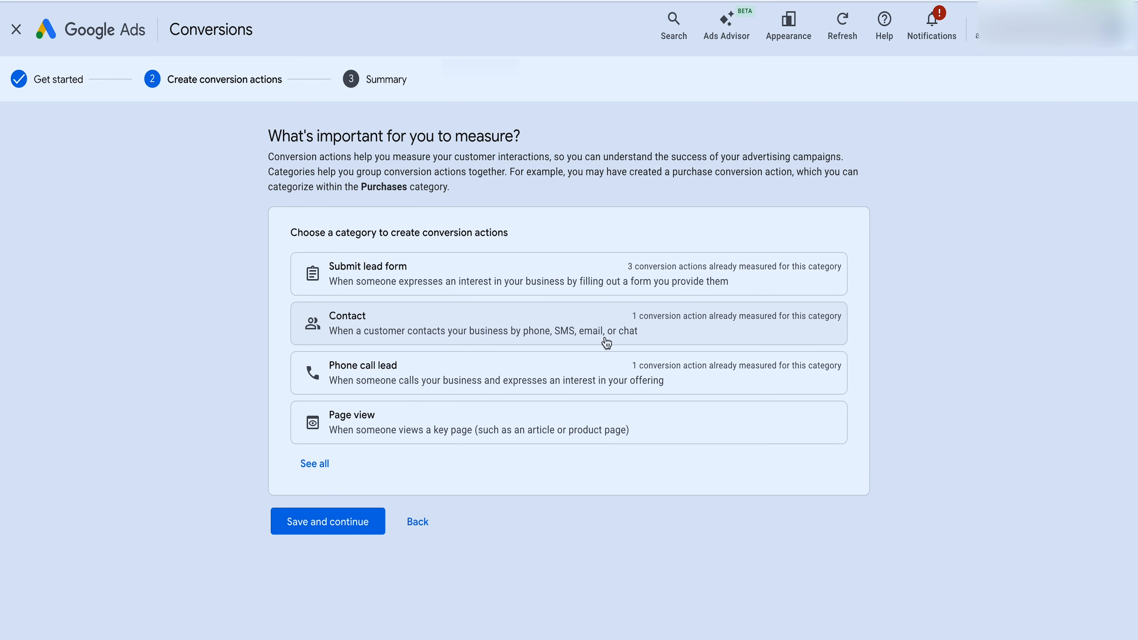
{"action": "left_click", "coordinate": [322, 475]}
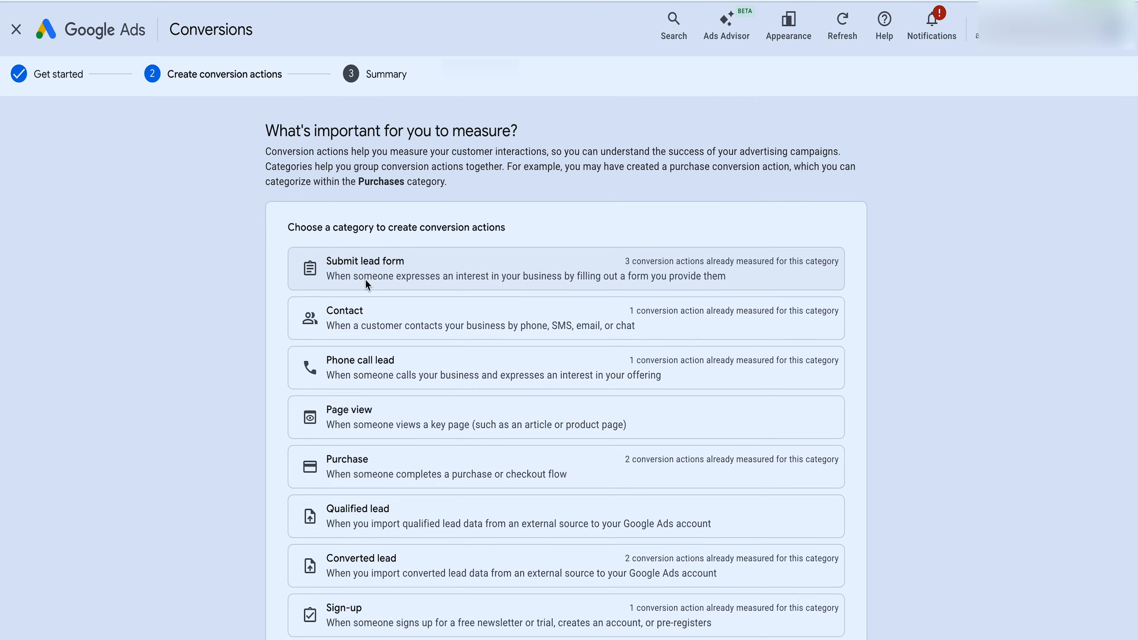
{"action": "left_click", "coordinate": [368, 285]}
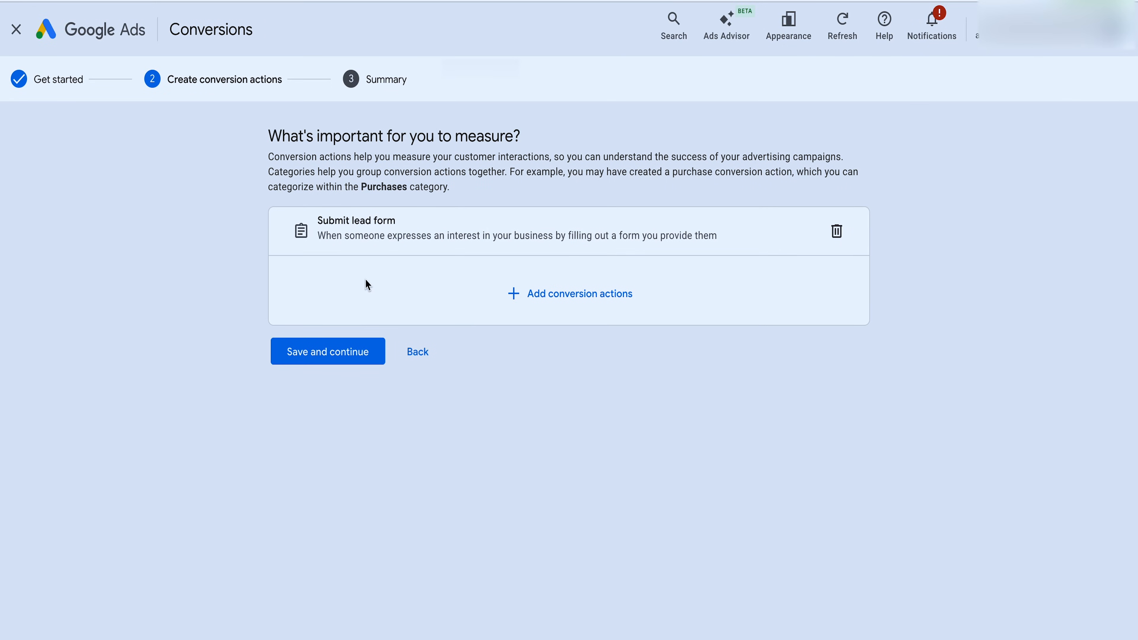
{"action": "left_click", "coordinate": [553, 299]}
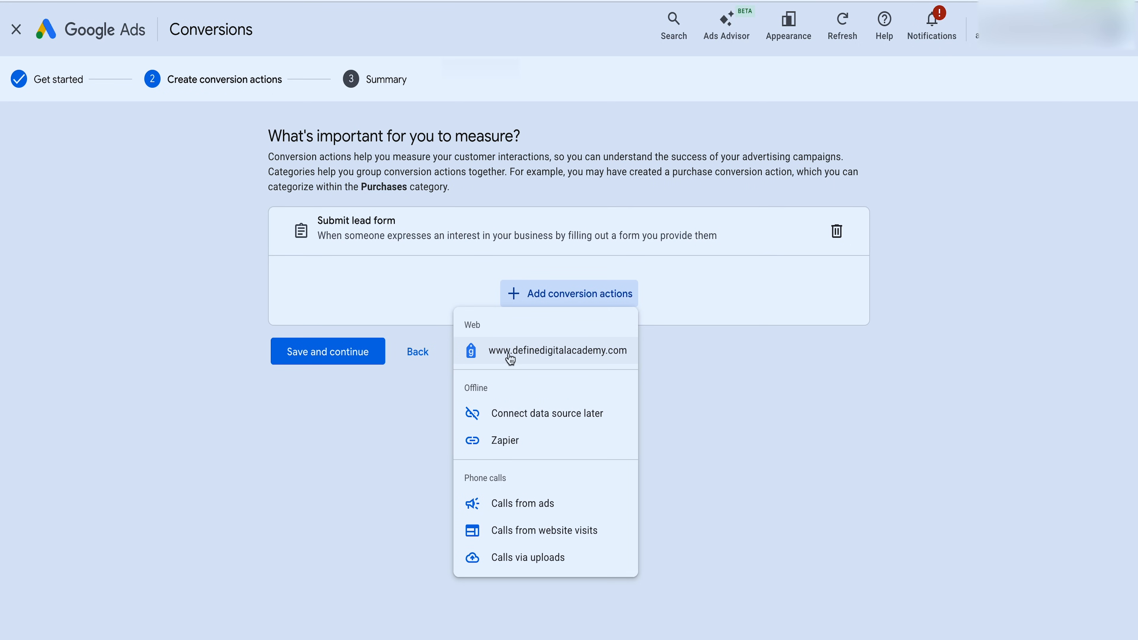
{"action": "left_click", "coordinate": [519, 358]}
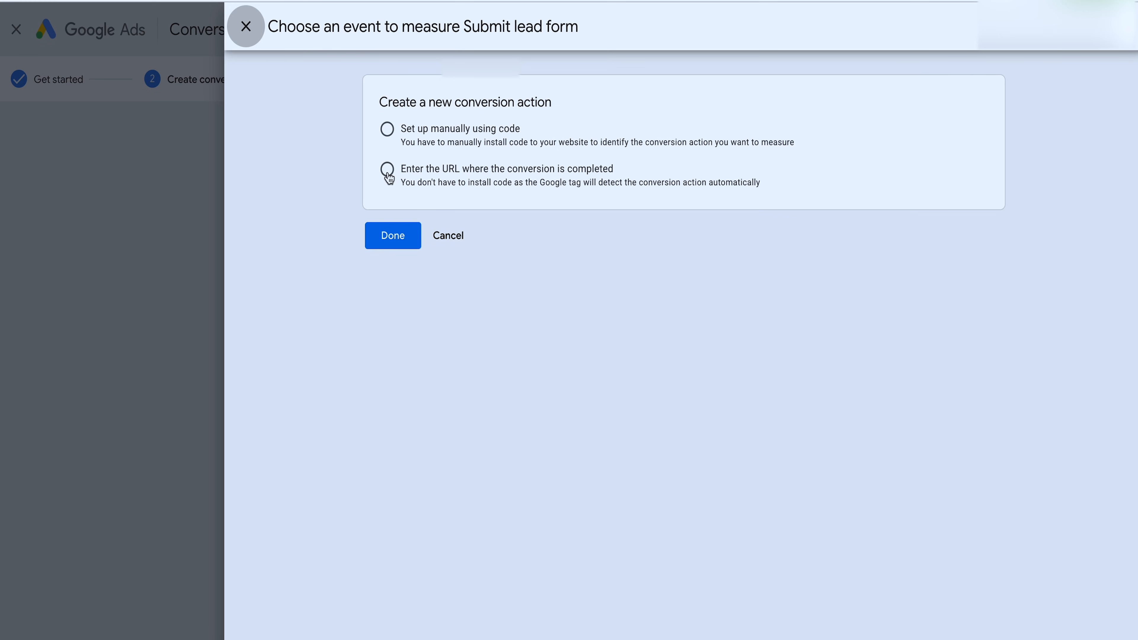
Step: Have the conversion detected by the URL where it is completed, with Form submission as the event type
{"action": "left_click", "coordinate": [402, 177]}
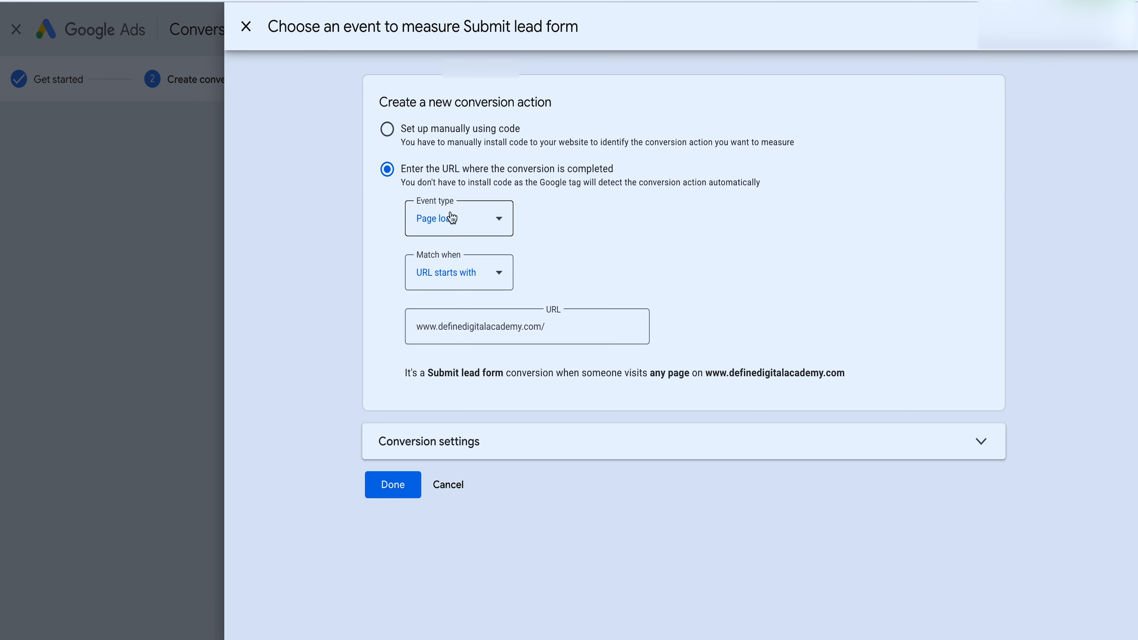
{"action": "left_click", "coordinate": [452, 221]}
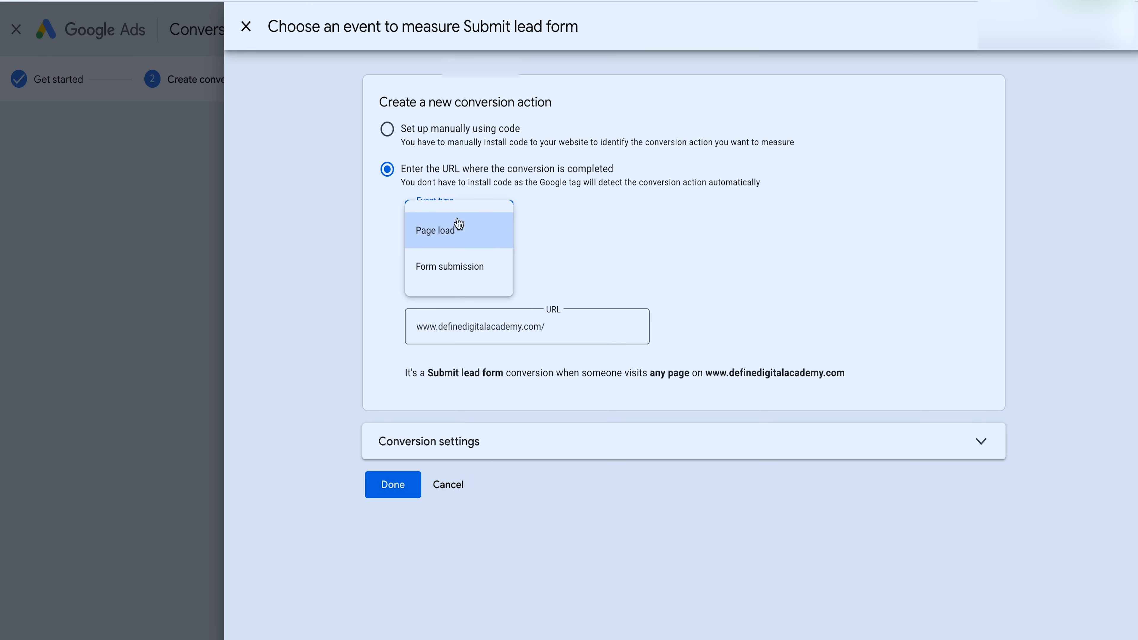
{"action": "left_click", "coordinate": [458, 265]}
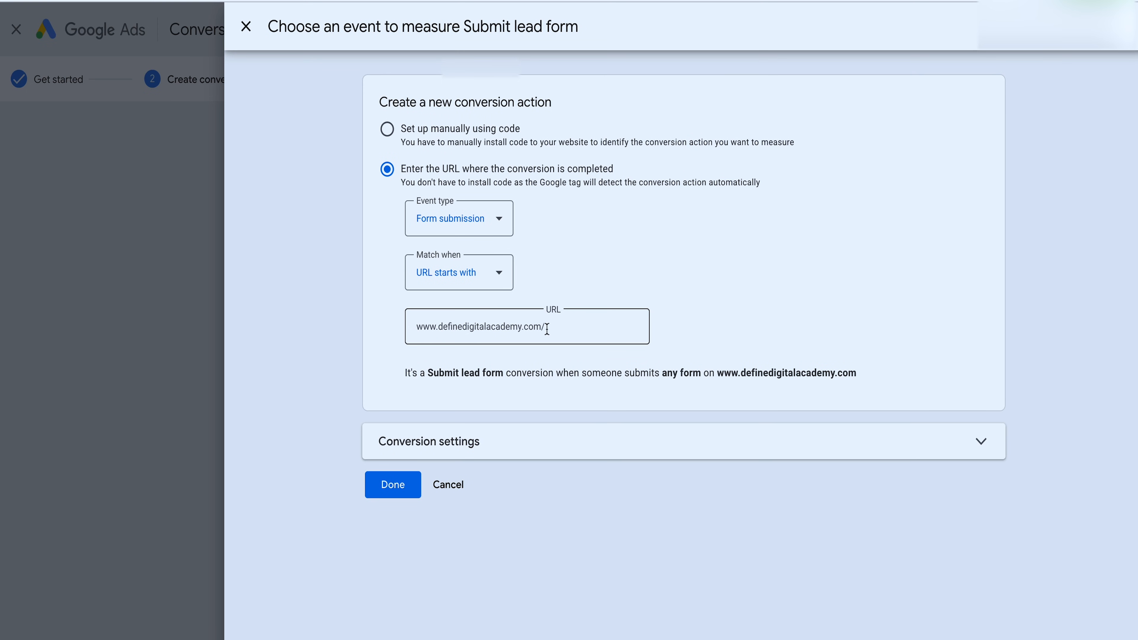
{"action": "left_click", "coordinate": [448, 278]}
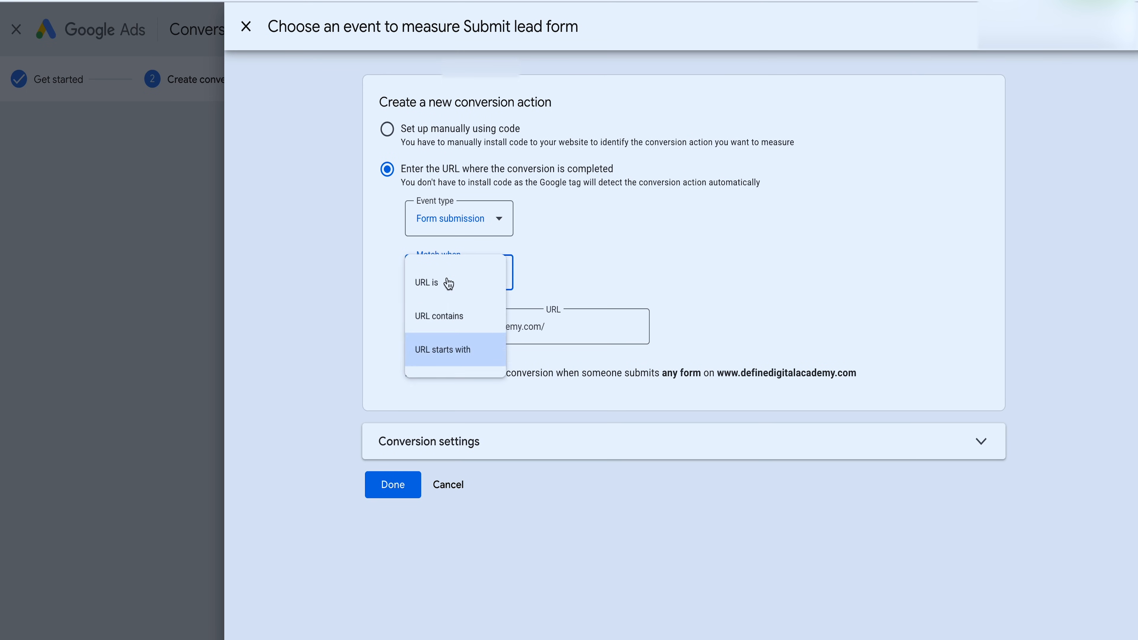
{"action": "left_click", "coordinate": [469, 343]}
{"action": "left_click", "coordinate": [471, 327]}
{"action": "type", "text": "https://www.definedigitalacademy.com/smart-bidding-checklist"}
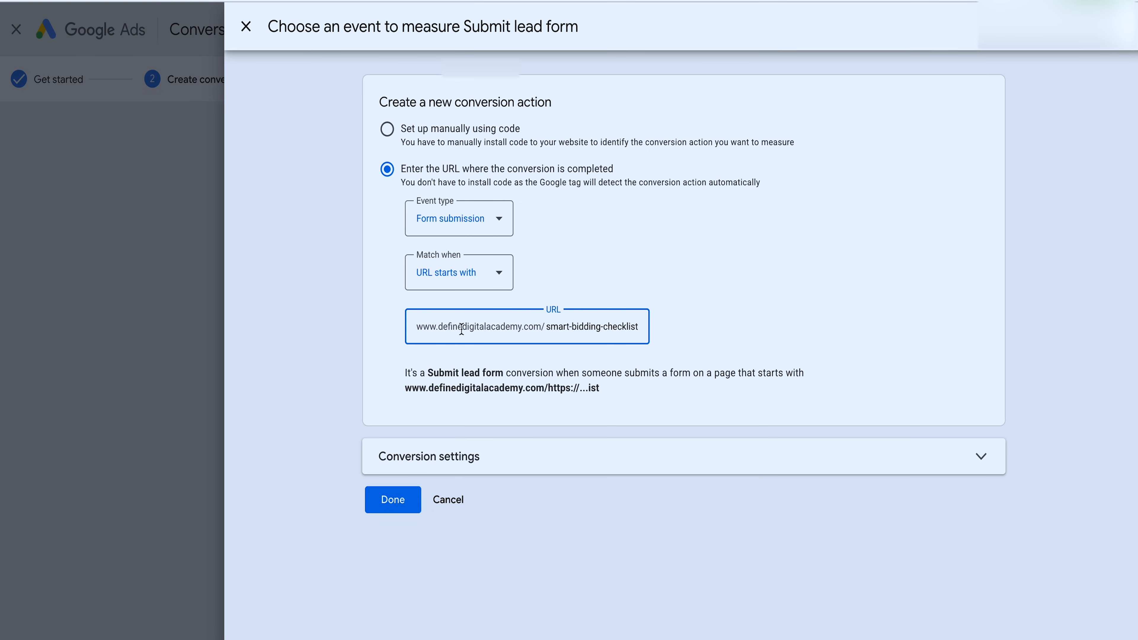
{"action": "left_click_drag", "start_coordinate": [553, 329], "coordinate": [656, 336]}
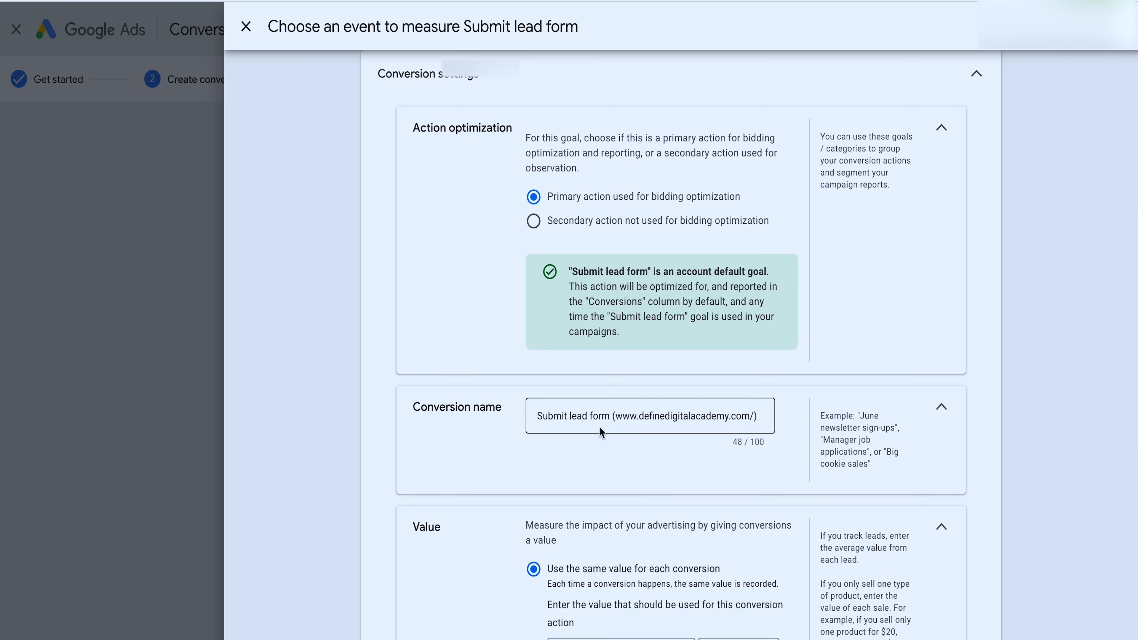
Step: Name the conversion action "Smart Bid Form" in its conversion settings
{"action": "left_click", "coordinate": [597, 417]}
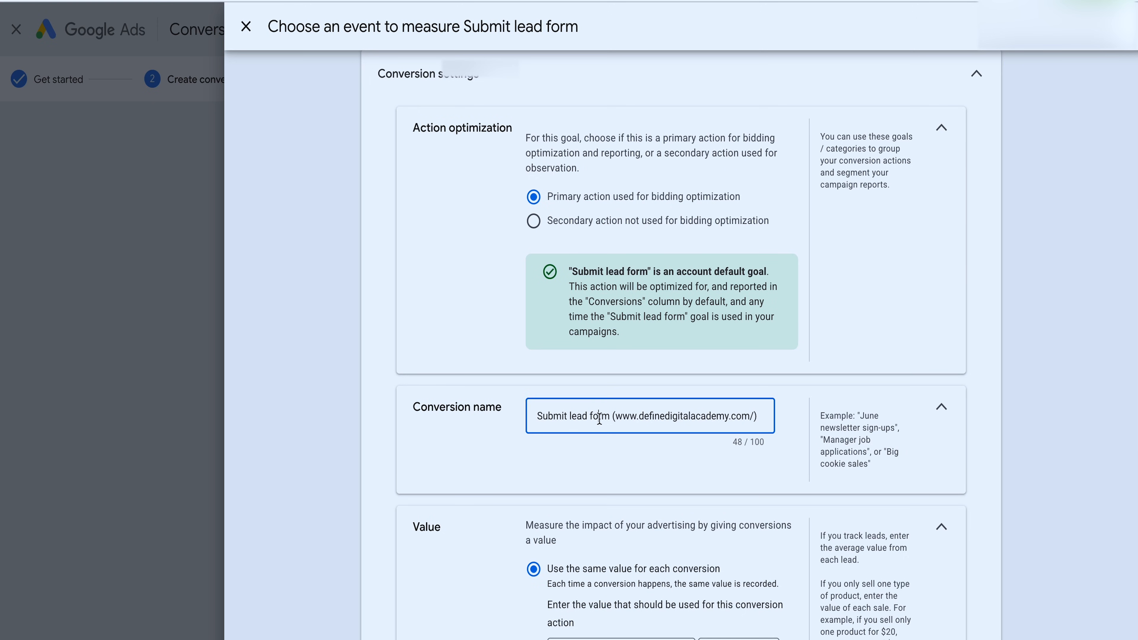
{"action": "key", "text": "ctrl+a"}
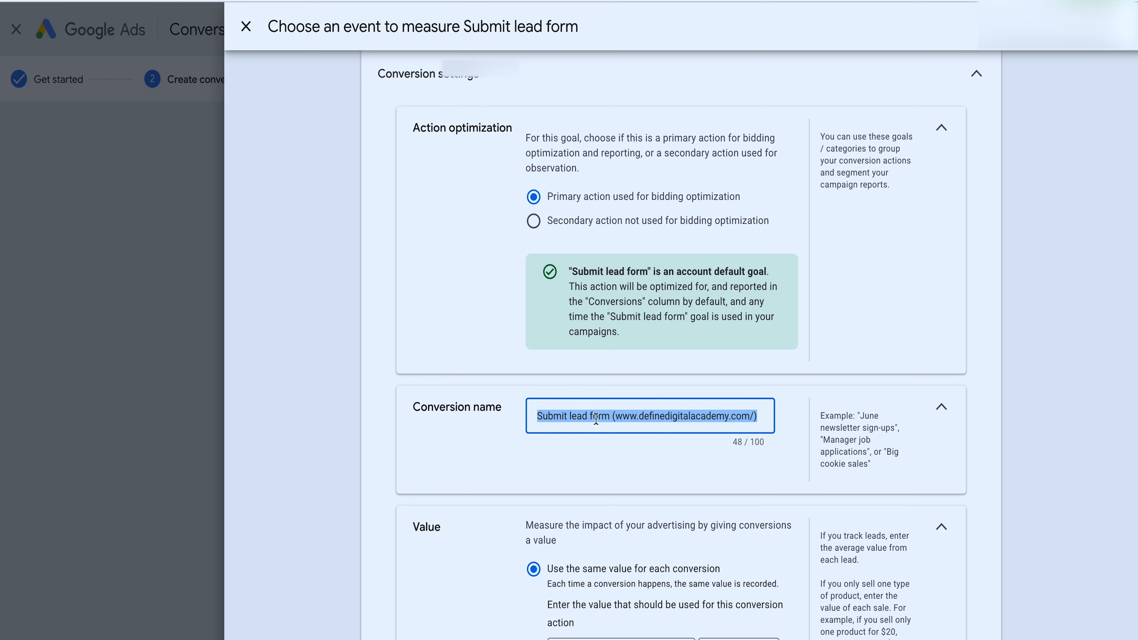
{"action": "type", "text": "Smart Bu"}
{"action": "key", "text": "BackSpace"}
{"action": "type", "text": "ud"}
{"action": "key", "text": "BackSpace"}
{"action": "key", "text": "BackSpace"}
{"action": "type", "text": "id Fre"}
{"action": "key", "text": "BackSpace"}
{"action": "type", "text": "om"}
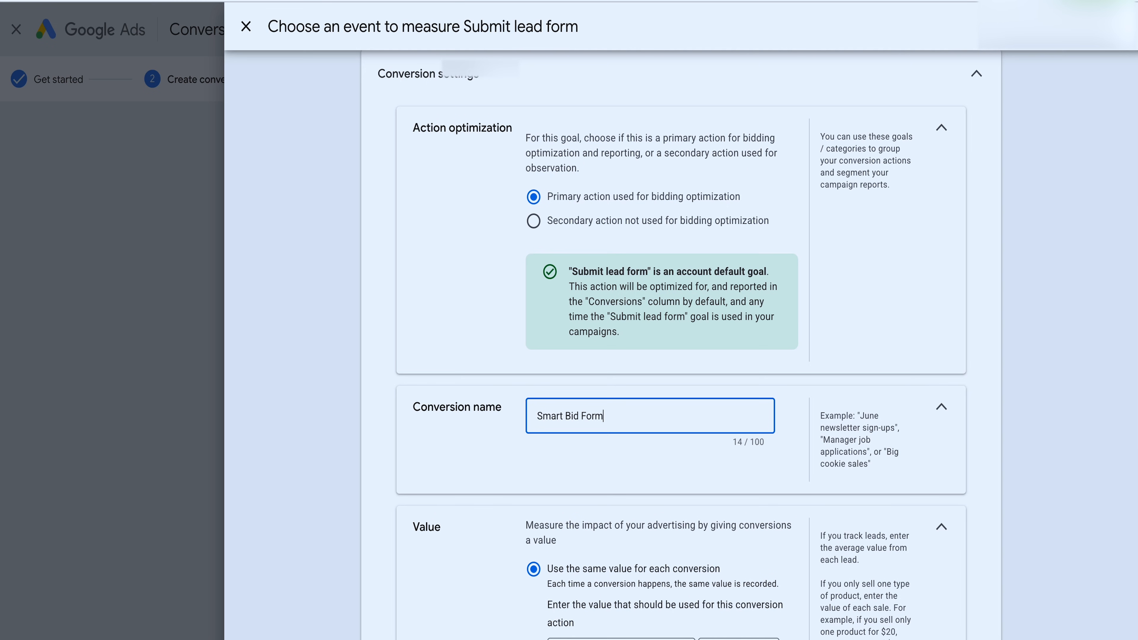
Step: Set the Smart Bid Form conversion action to count one conversion per click or interaction
{"action": "scroll", "coordinate": [636, 448], "scroll_direction": "down", "scroll_amount": 6}
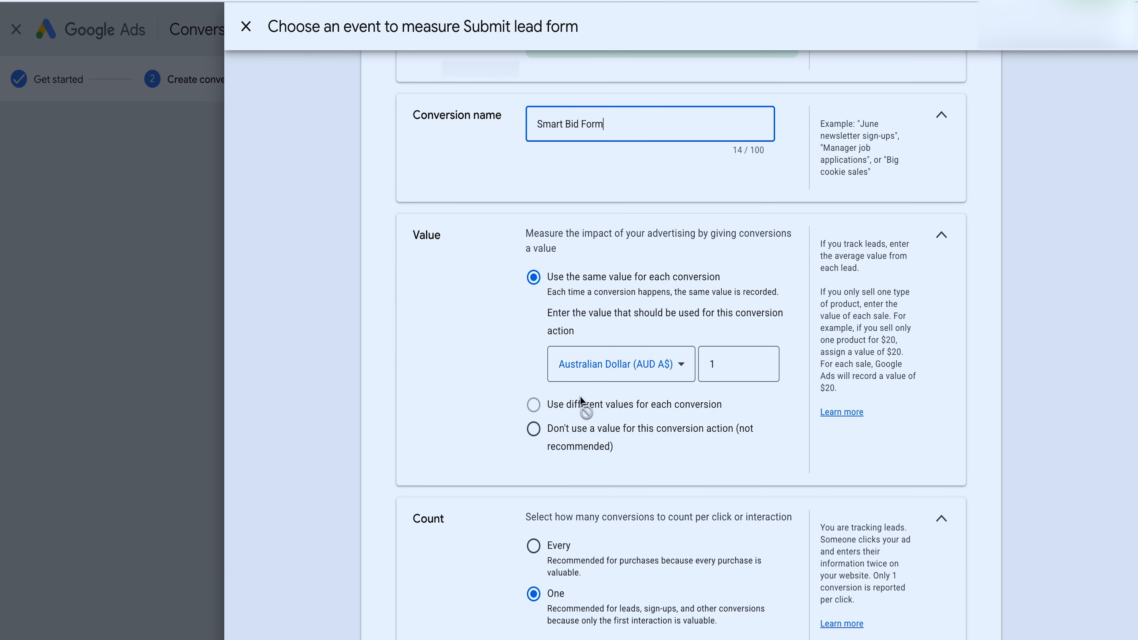
{"action": "scroll", "coordinate": [606, 409], "scroll_direction": "down", "scroll_amount": 5}
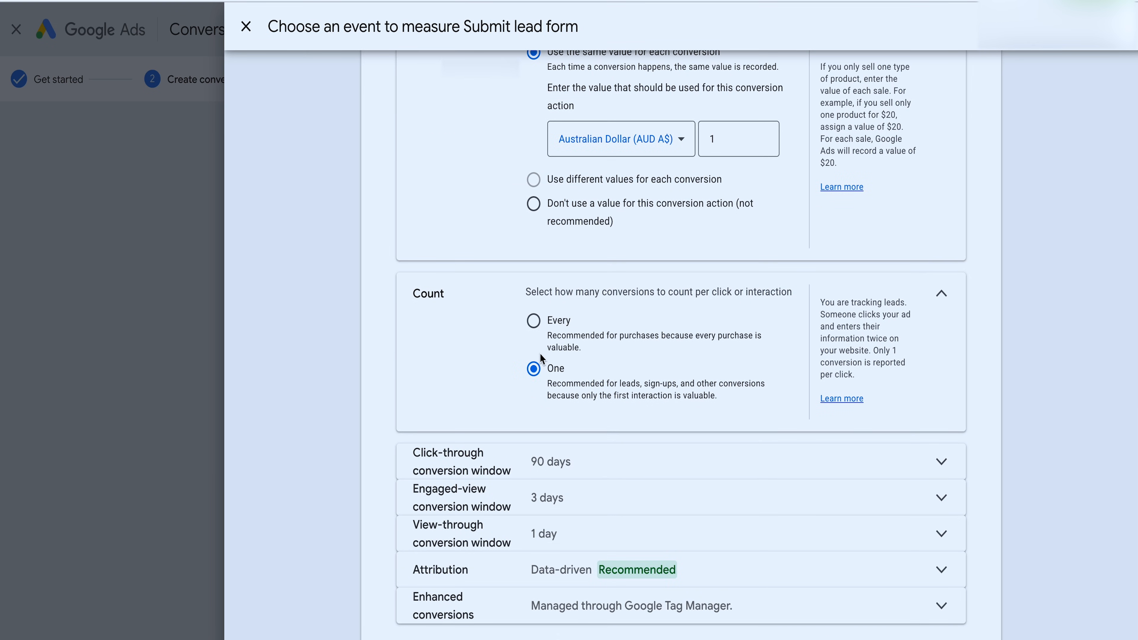
{"action": "left_click", "coordinate": [533, 331]}
{"action": "left_click", "coordinate": [537, 377]}
{"action": "scroll", "coordinate": [511, 402], "scroll_direction": "down", "scroll_amount": 2}
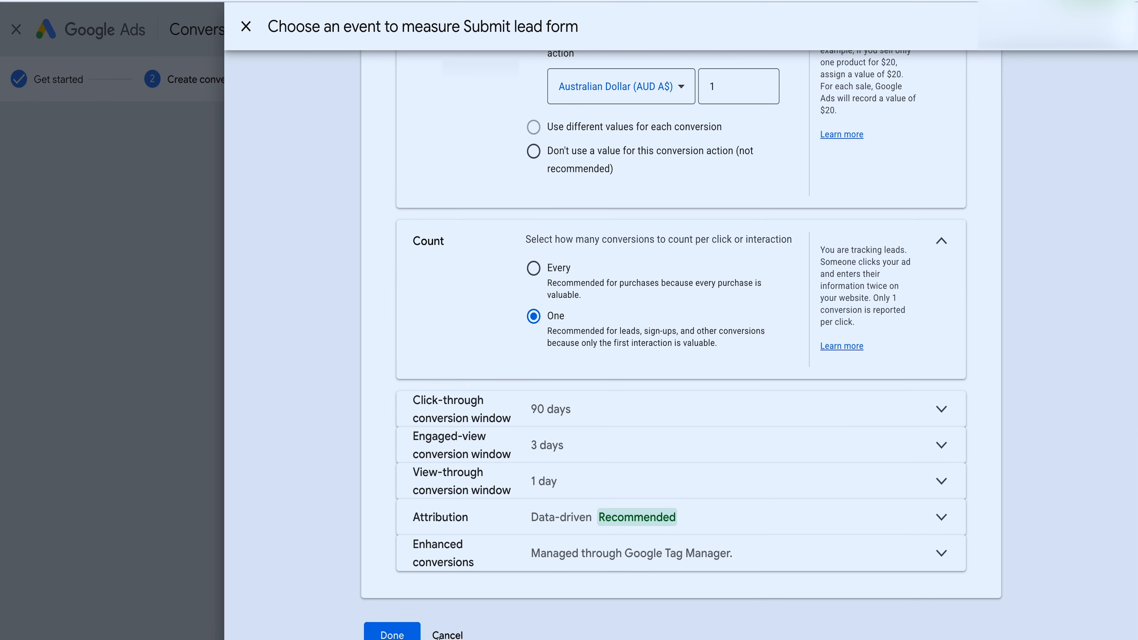
Step: Confirm the Smart Bid Form conversion settings, save the conversion action and finish its setup
{"action": "left_click", "coordinate": [390, 633]}
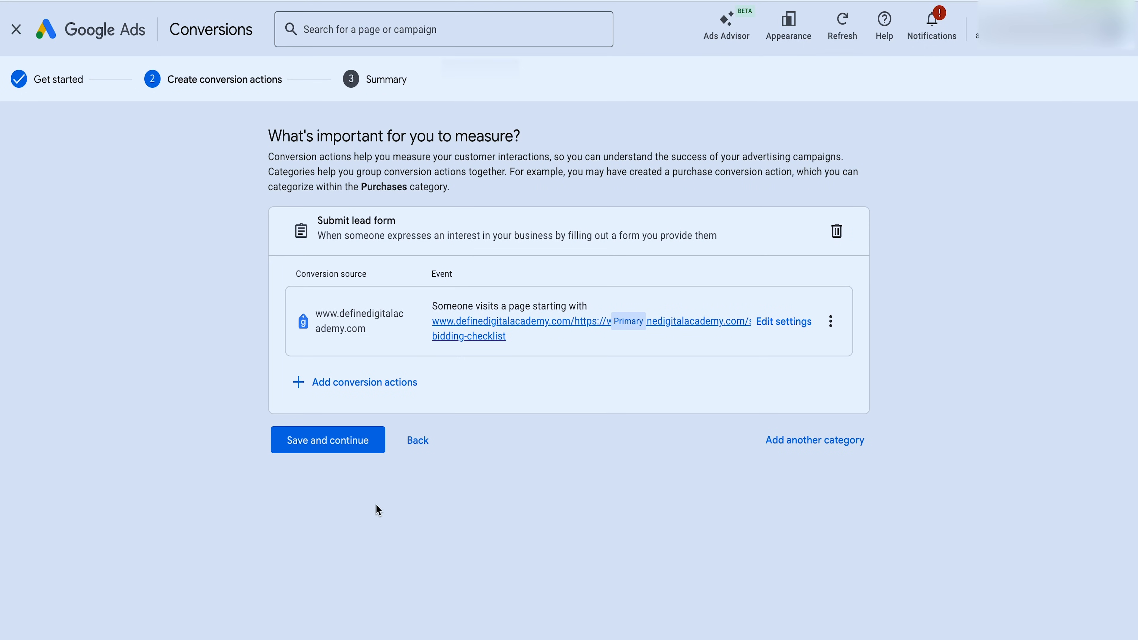
{"action": "left_click", "coordinate": [338, 450]}
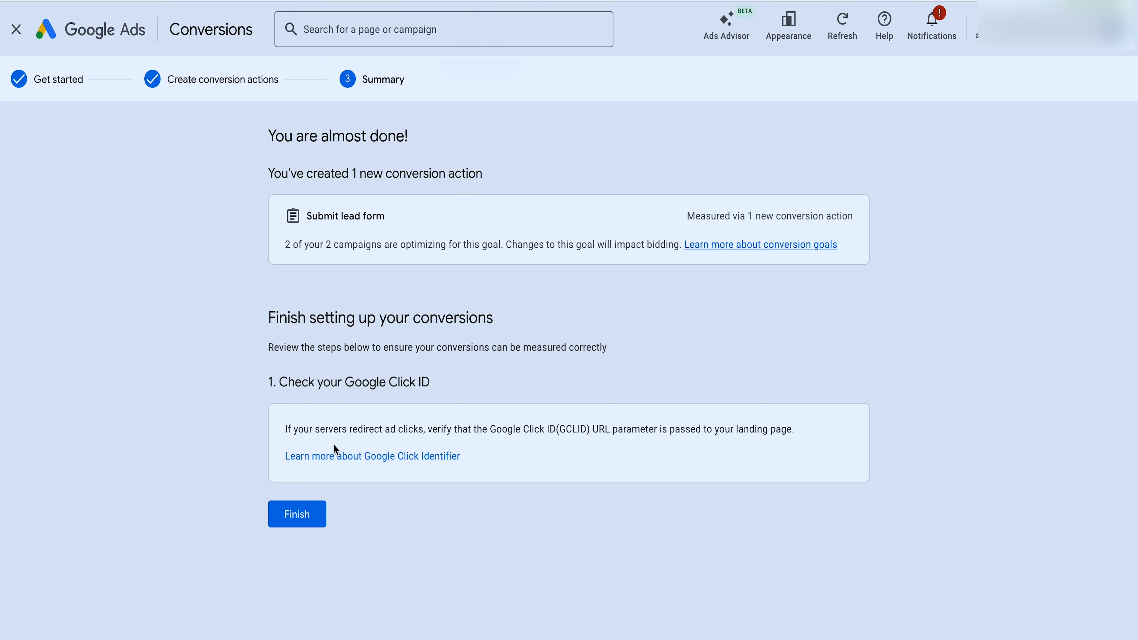
{"action": "left_click", "coordinate": [312, 515]}
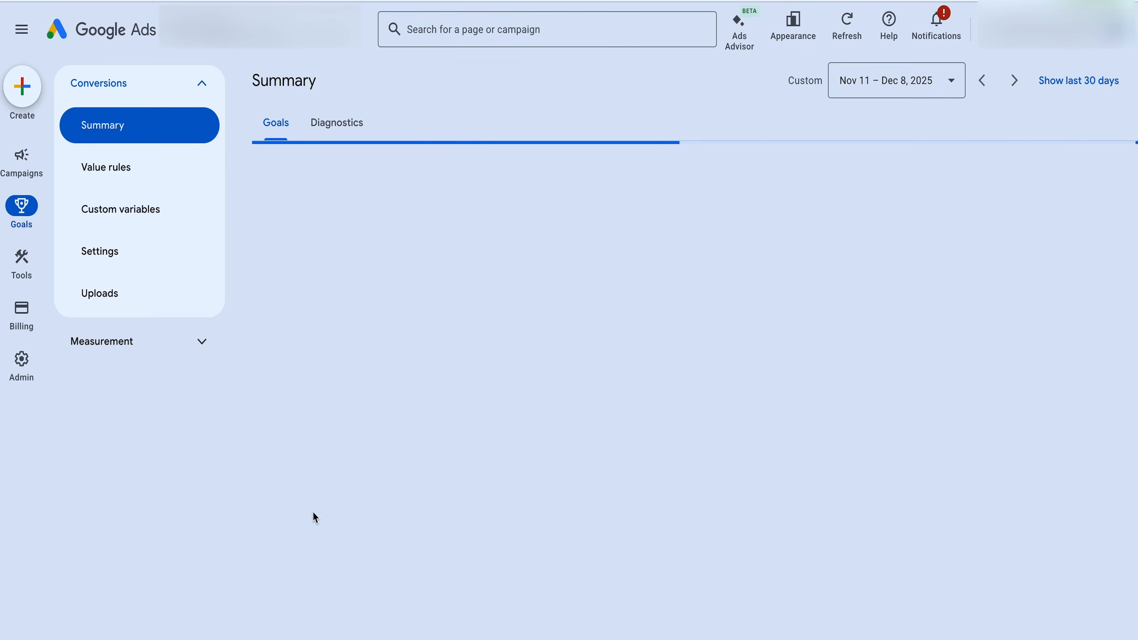
Step: Open the list of all conversion actions and select Smart Bidding Form Complete under Submit lead forms
{"action": "scroll", "coordinate": [514, 417], "scroll_direction": "down", "scroll_amount": 6}
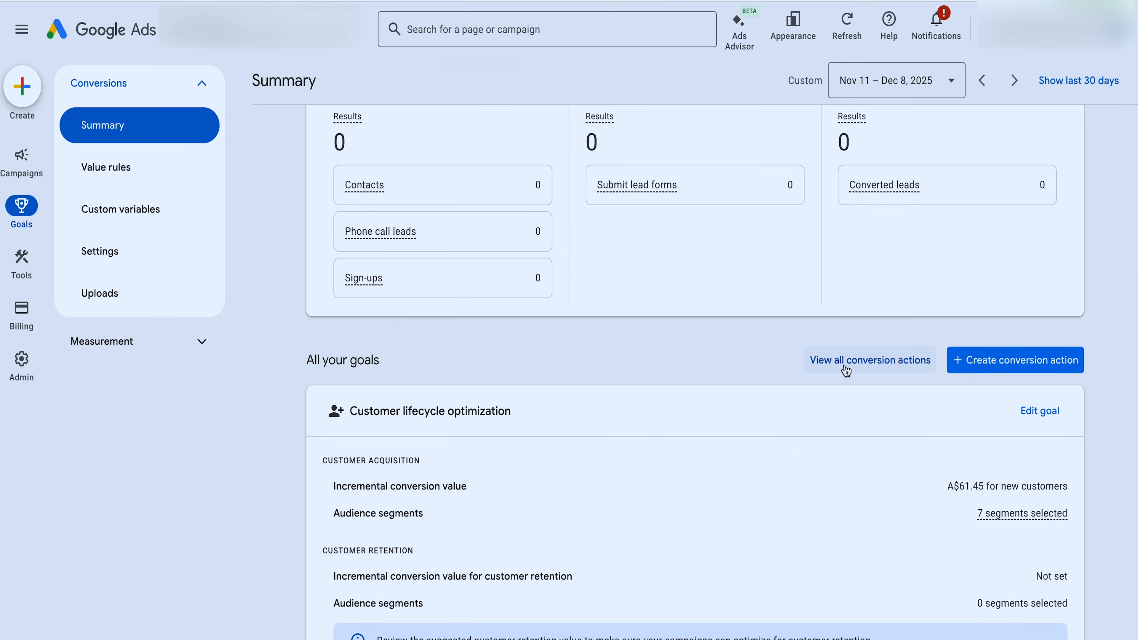
{"action": "left_click", "coordinate": [845, 365]}
{"action": "left_click", "coordinate": [270, 345]}
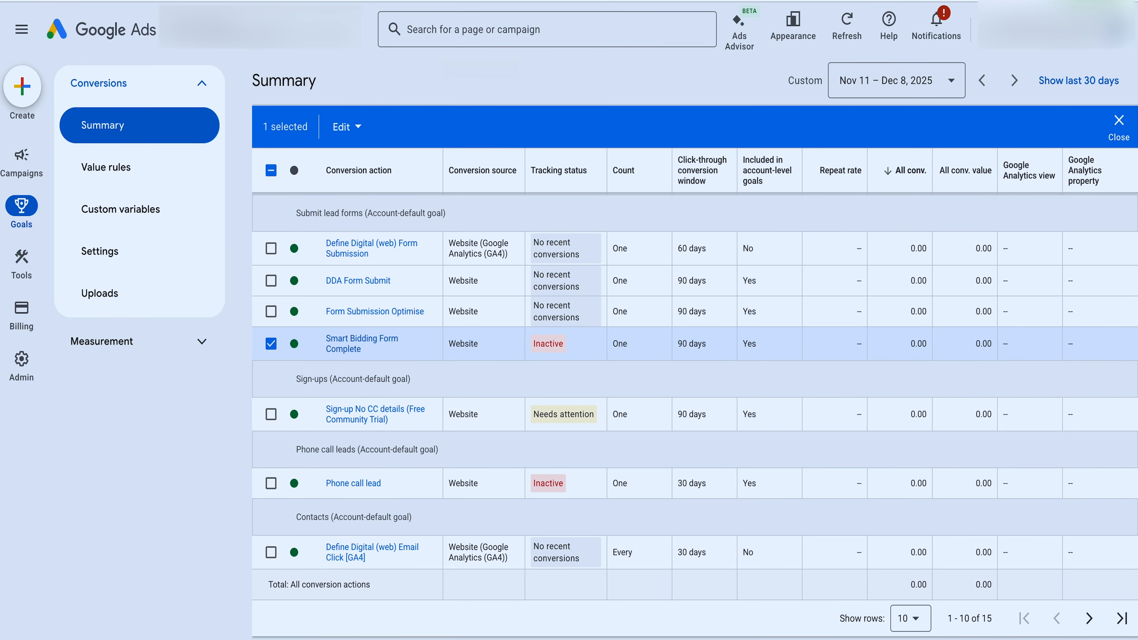
{"action": "left_click", "coordinate": [26, 100]}
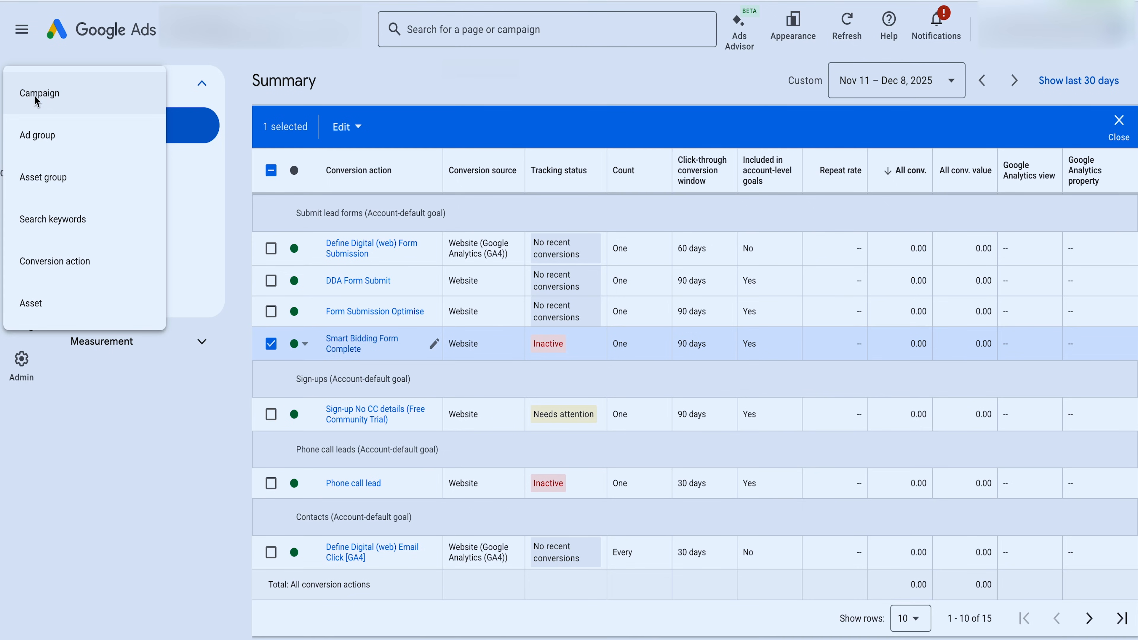
{"action": "left_click", "coordinate": [80, 264]}
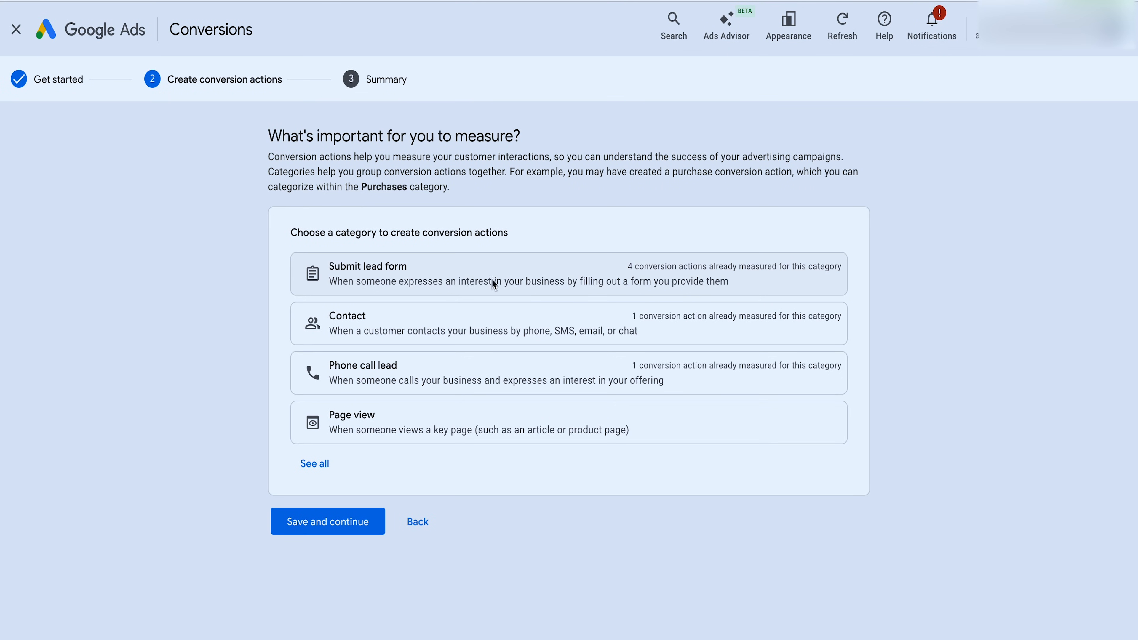
{"action": "left_click", "coordinate": [491, 279]}
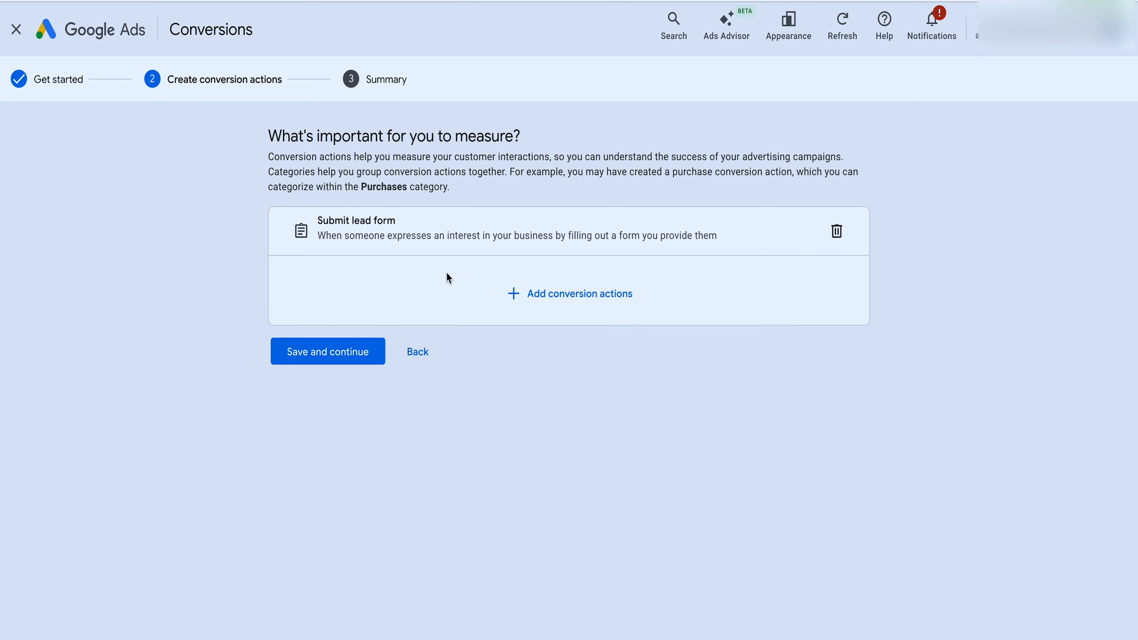
{"action": "left_click", "coordinate": [614, 294]}
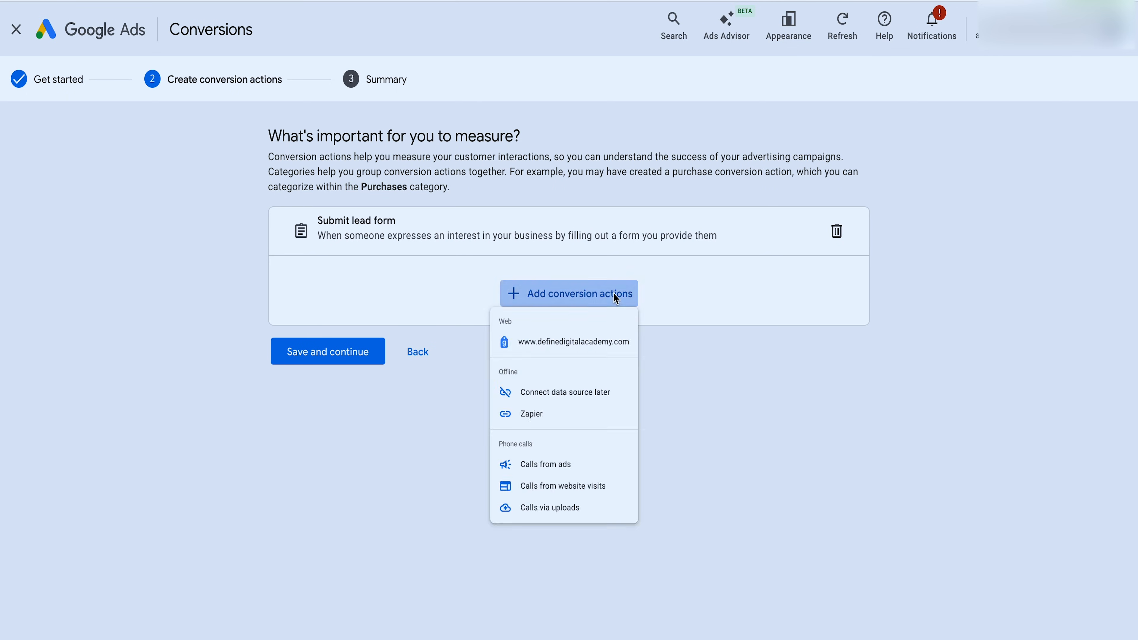
{"action": "left_click", "coordinate": [563, 354]}
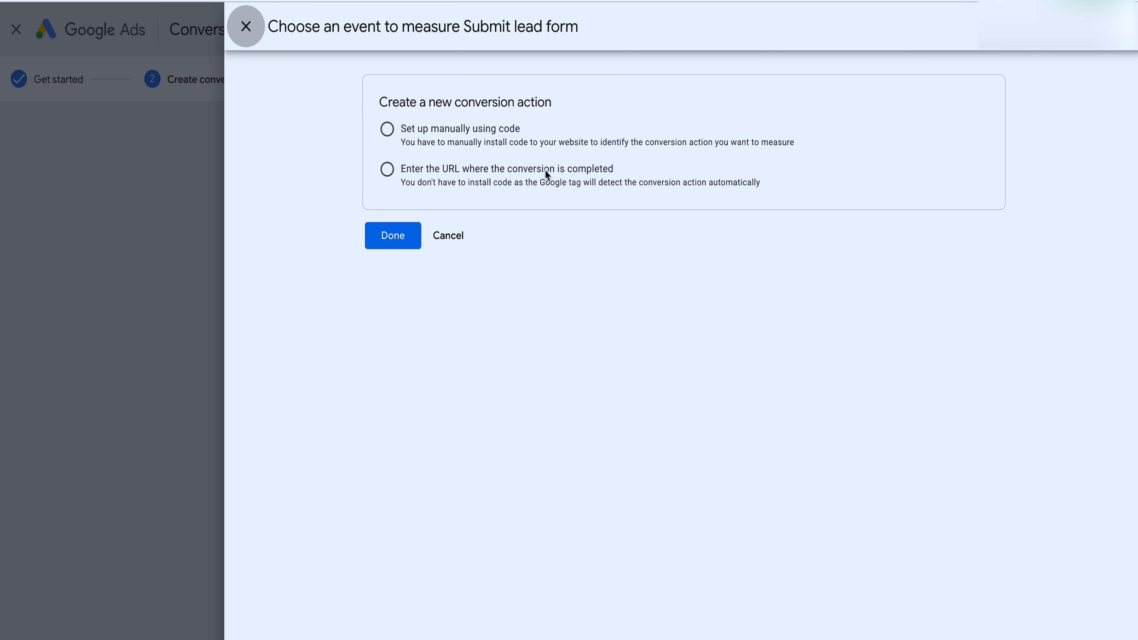
{"action": "left_click", "coordinate": [391, 132]}
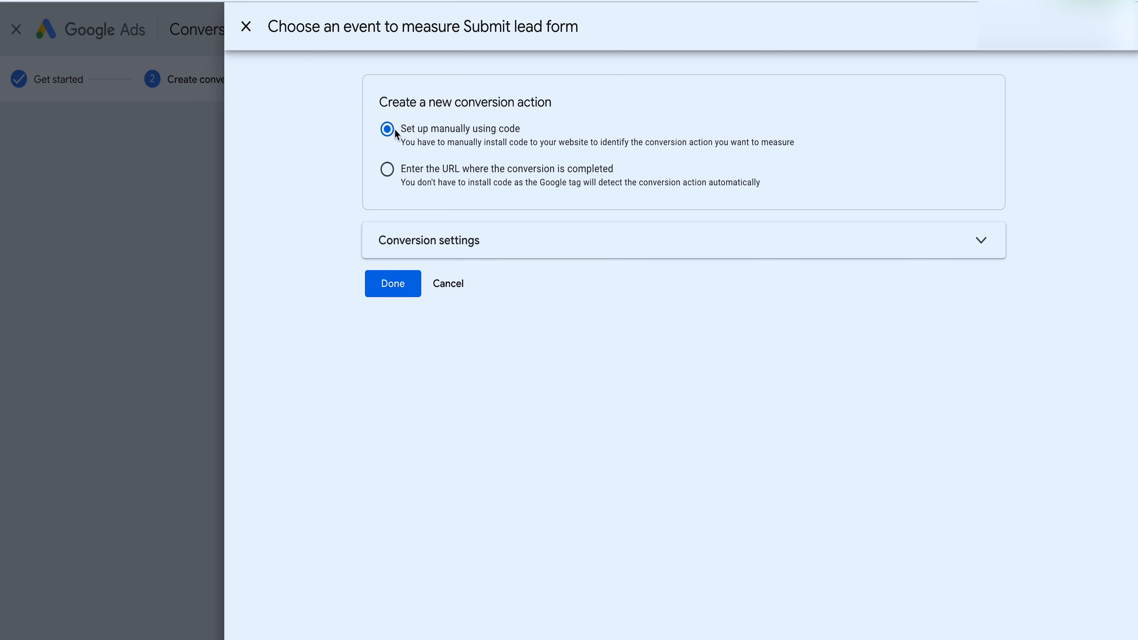
Step: Name the manual conversion action "SB Manual" in its conversion settings
{"action": "left_click", "coordinate": [473, 242]}
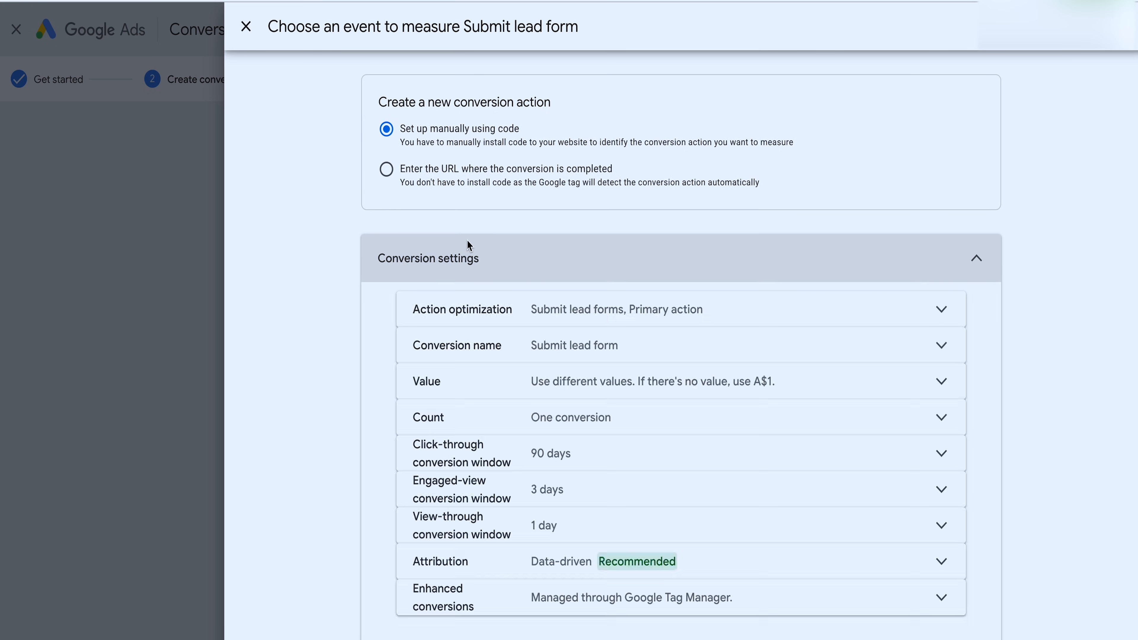
{"action": "scroll", "coordinate": [509, 332], "scroll_direction": "down", "scroll_amount": 1}
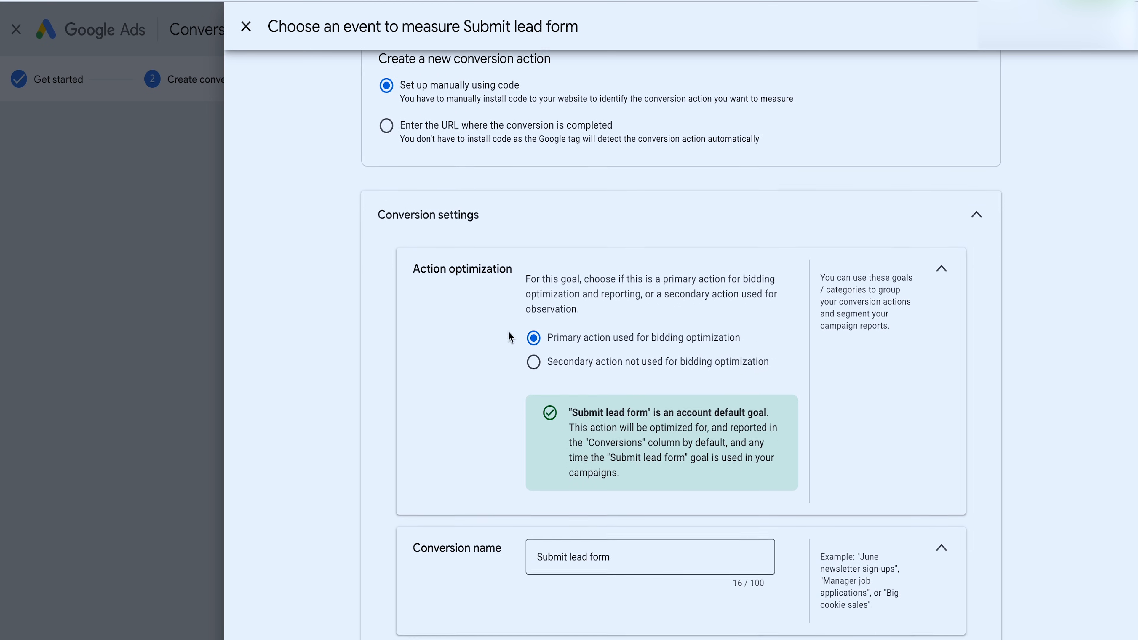
{"action": "scroll", "coordinate": [508, 332], "scroll_direction": "down", "scroll_amount": 5}
{"action": "left_click_drag", "start_coordinate": [535, 343], "coordinate": [611, 346]}
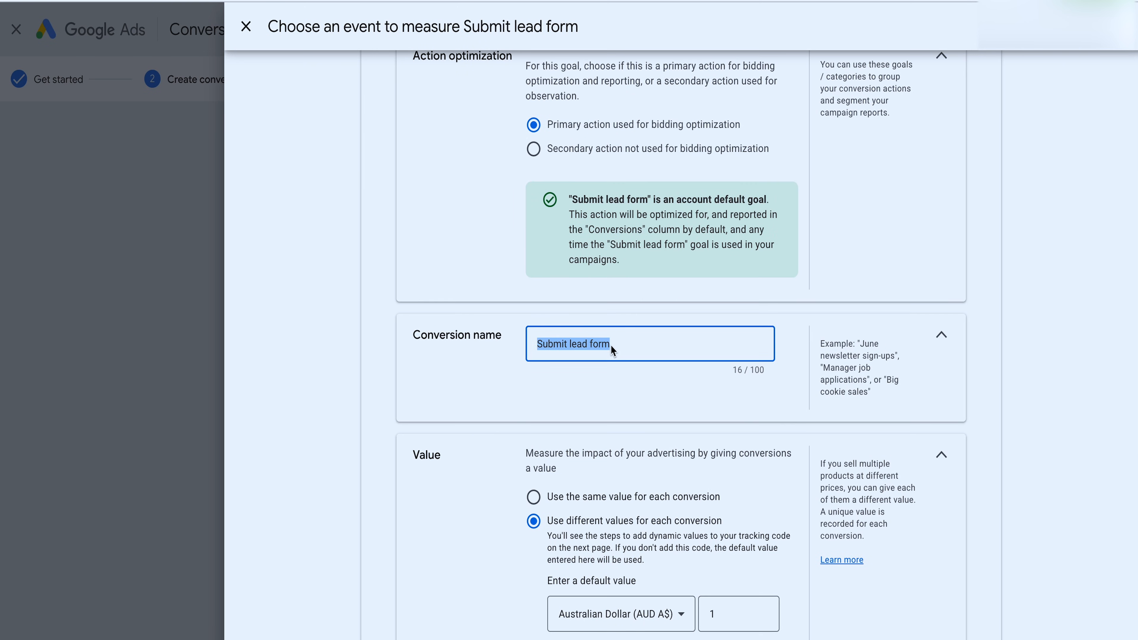
{"action": "type", "text": "SB"}
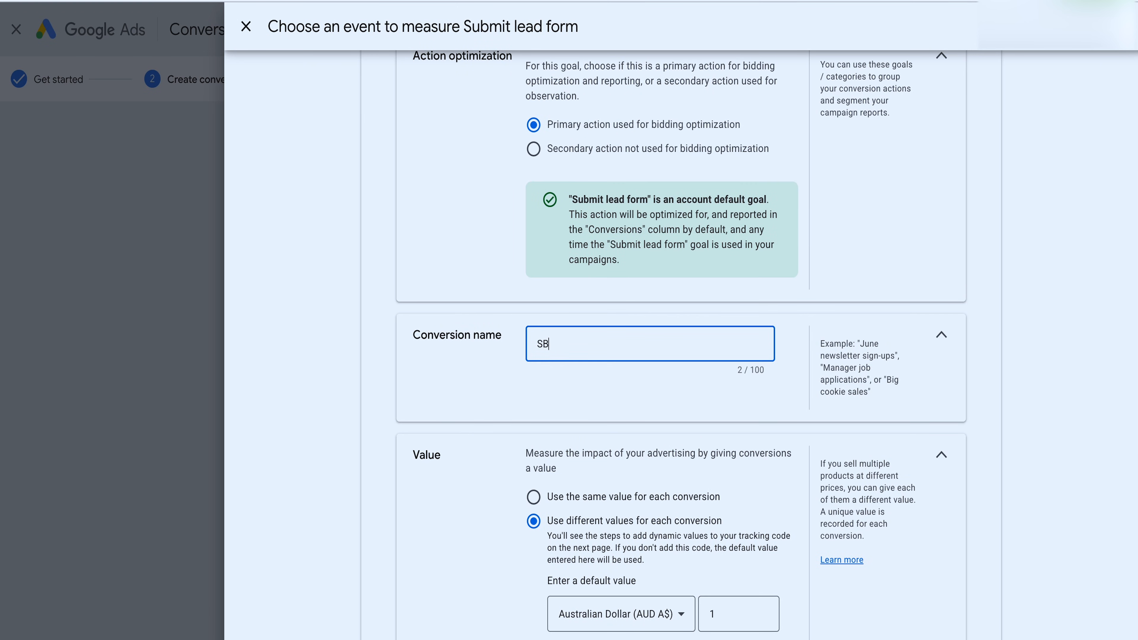
{"action": "type", "text": " Manual"}
Step: Keep the 90-day click-through window and enhanced conversions enabled for SB Manual, and confirm its settings
{"action": "scroll", "coordinate": [575, 489], "scroll_direction": "down", "scroll_amount": 8}
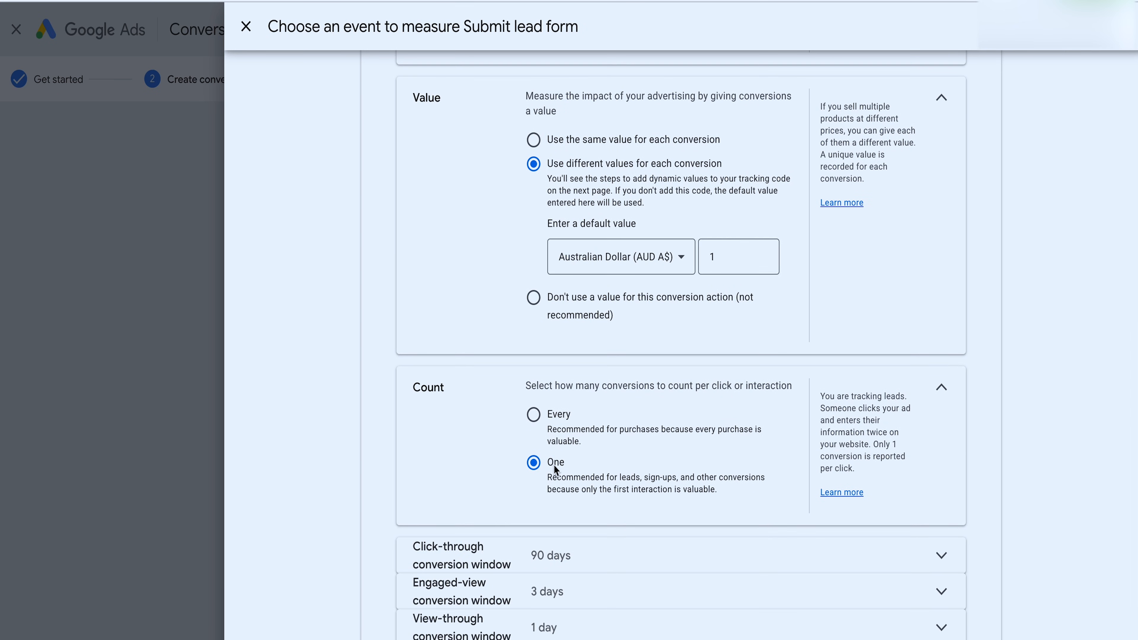
{"action": "scroll", "coordinate": [555, 469], "scroll_direction": "down", "scroll_amount": 3}
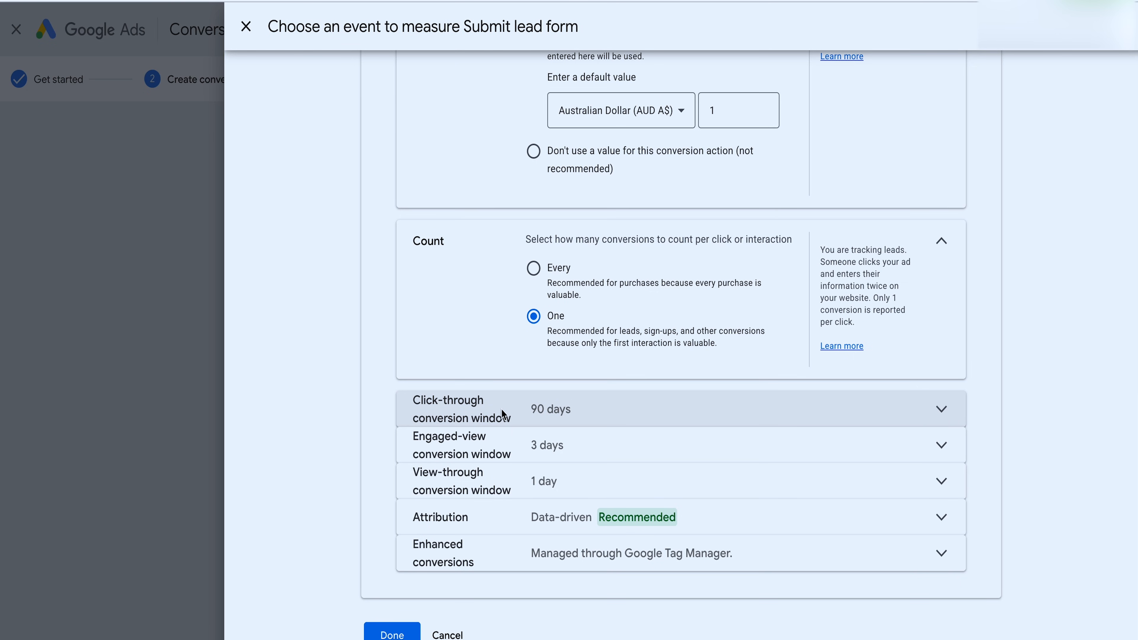
{"action": "left_click", "coordinate": [510, 409]}
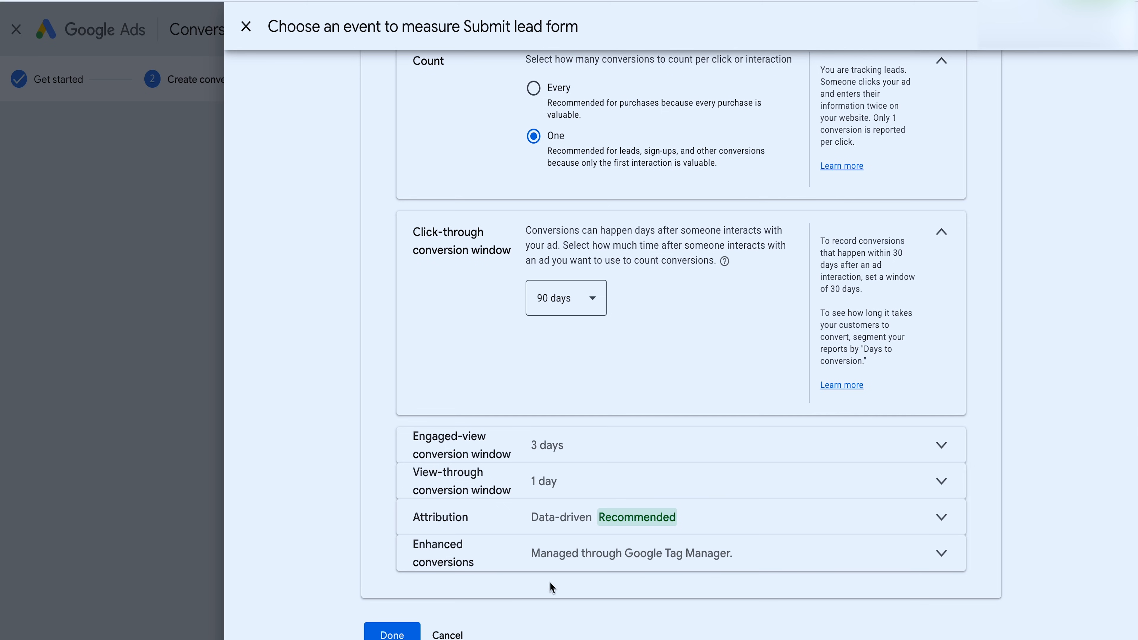
{"action": "left_click", "coordinate": [587, 556]}
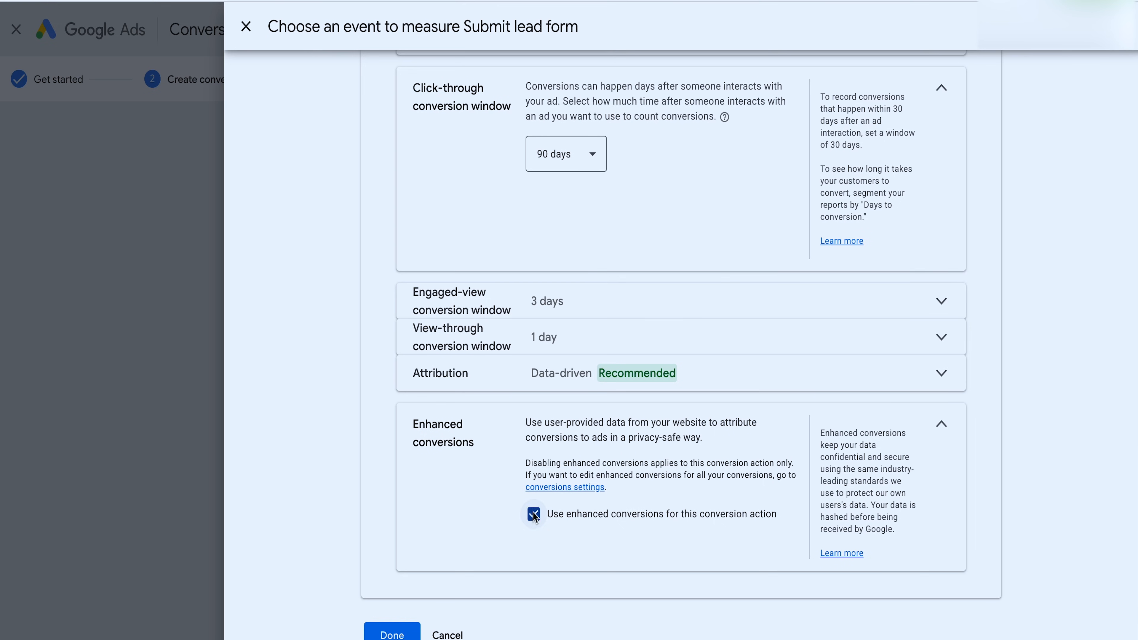
{"action": "left_click", "coordinate": [399, 634]}
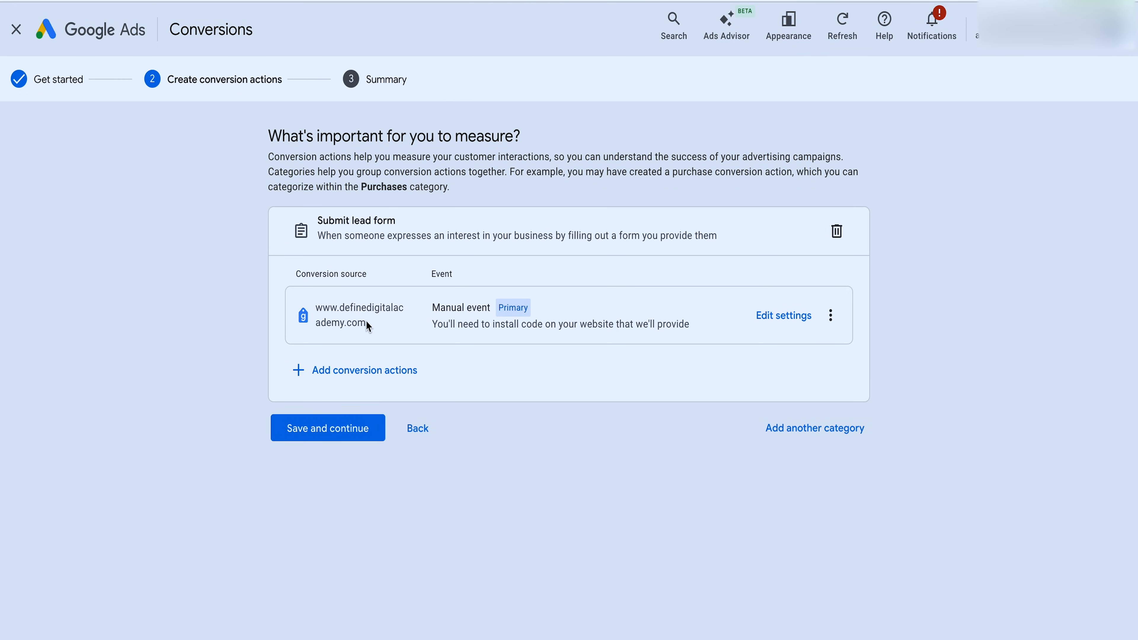
Step: Save the SB Manual conversion action and display its Google Tag Manager installation instructions
{"action": "left_click", "coordinate": [287, 429]}
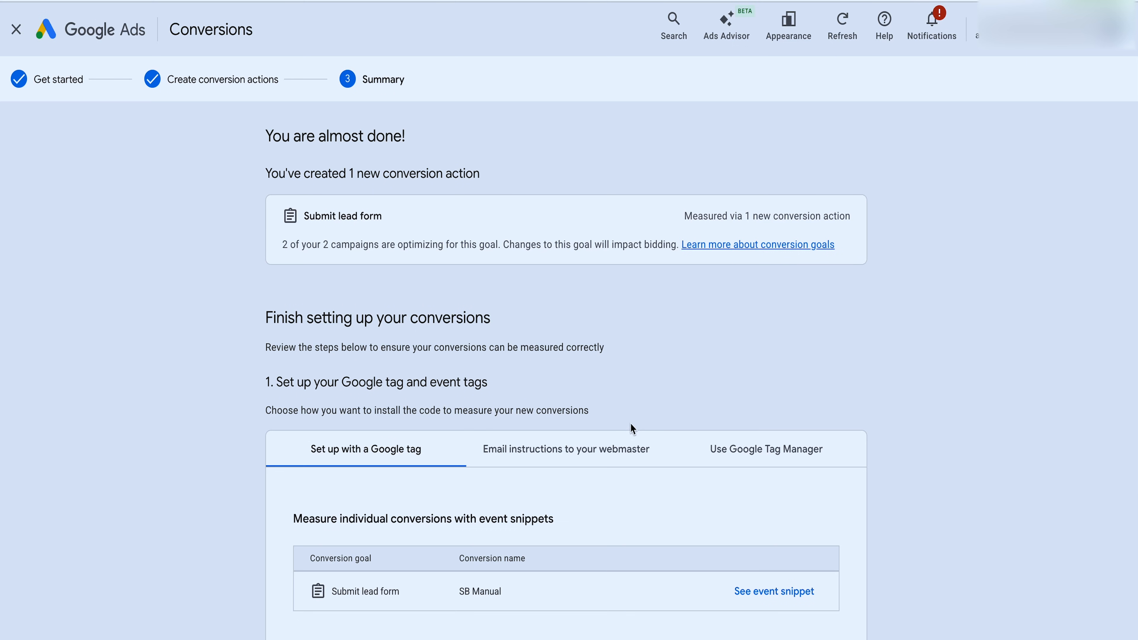
{"action": "left_click", "coordinate": [737, 449]}
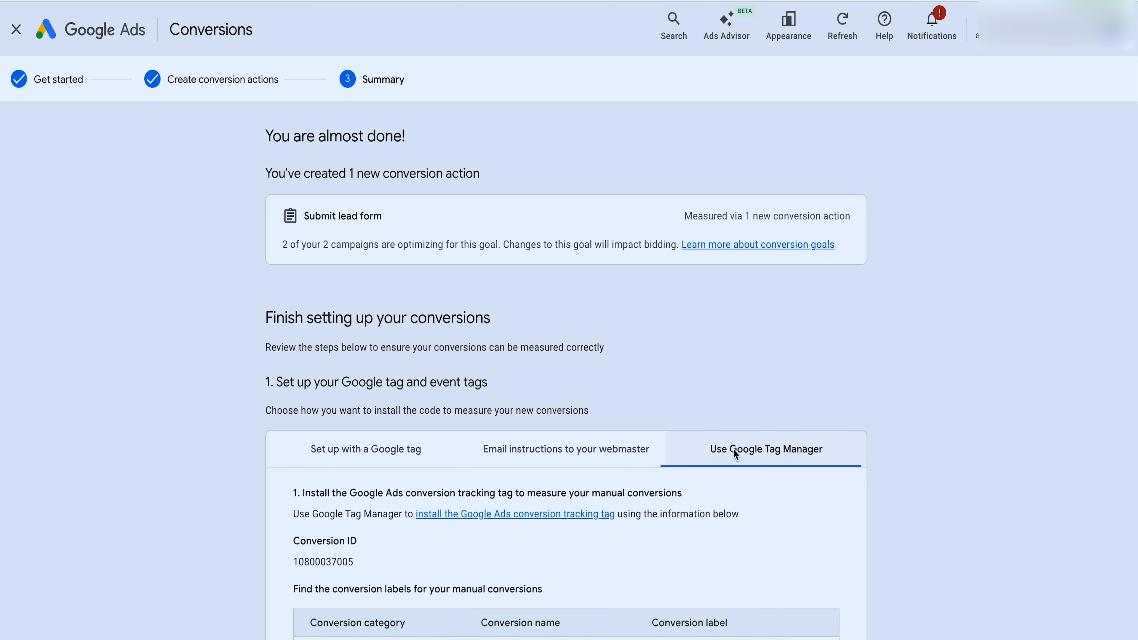
{"action": "scroll", "coordinate": [735, 450], "scroll_direction": "down", "scroll_amount": 4}
{"action": "scroll", "coordinate": [735, 454], "scroll_direction": "down", "scroll_amount": 3}
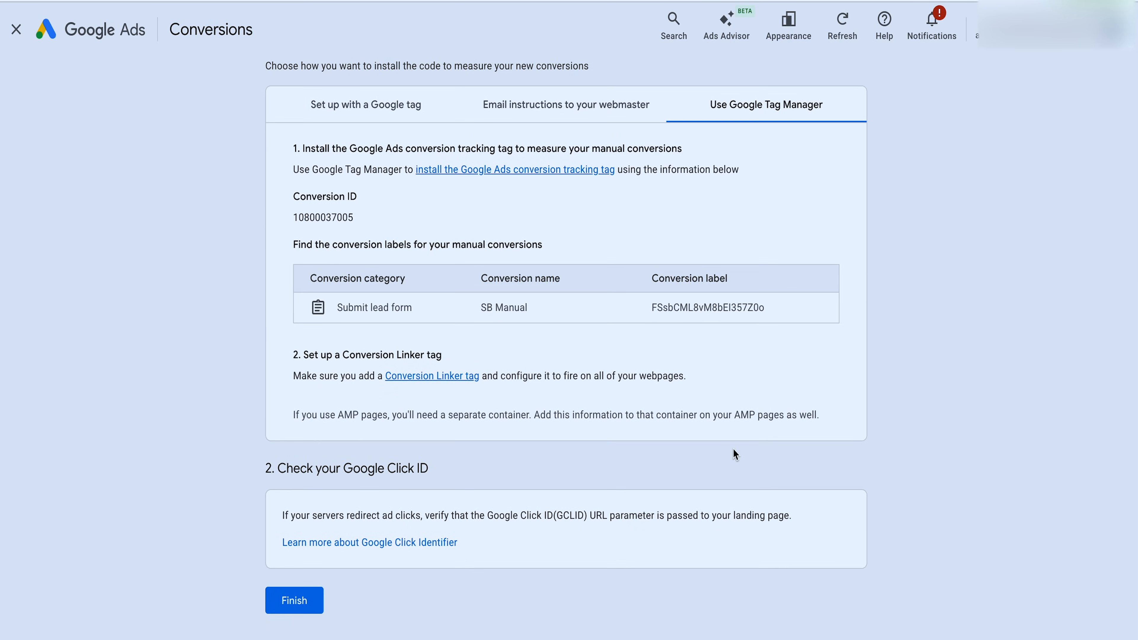
Step: Select the Conversion ID value in the Google Tag Manager instructions
{"action": "scroll", "coordinate": [736, 451], "scroll_direction": "up", "scroll_amount": 1}
{"action": "left_click_drag", "start_coordinate": [357, 257], "coordinate": [293, 258]}
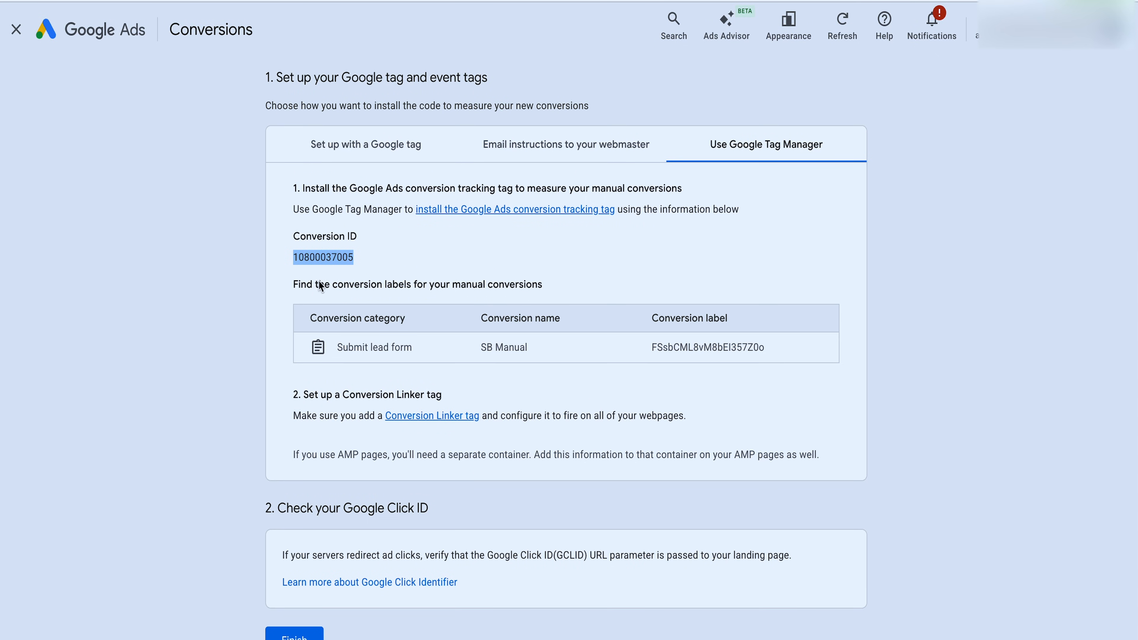
{"action": "scroll", "coordinate": [321, 264], "scroll_direction": "up", "scroll_amount": 1}
{"action": "scroll", "coordinate": [326, 254], "scroll_direction": "down", "scroll_amount": 1}
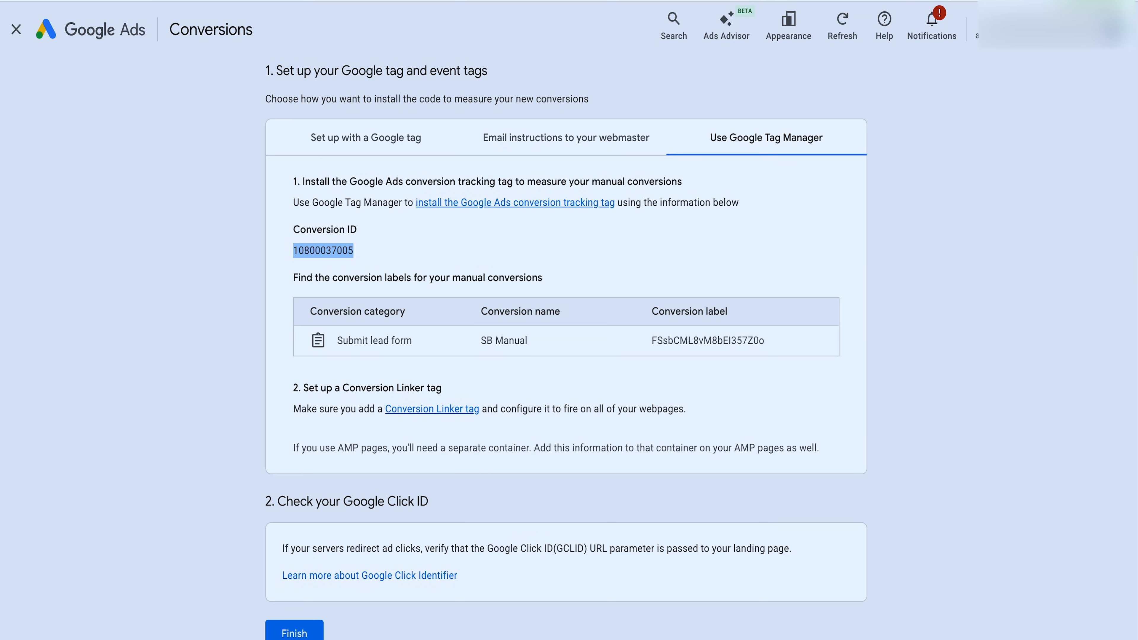
Step: Switch to Tag Manager, create a new tag in the definedigitalacademy.com container and start editing its name
{"action": "left_click", "coordinate": [332, 1]}
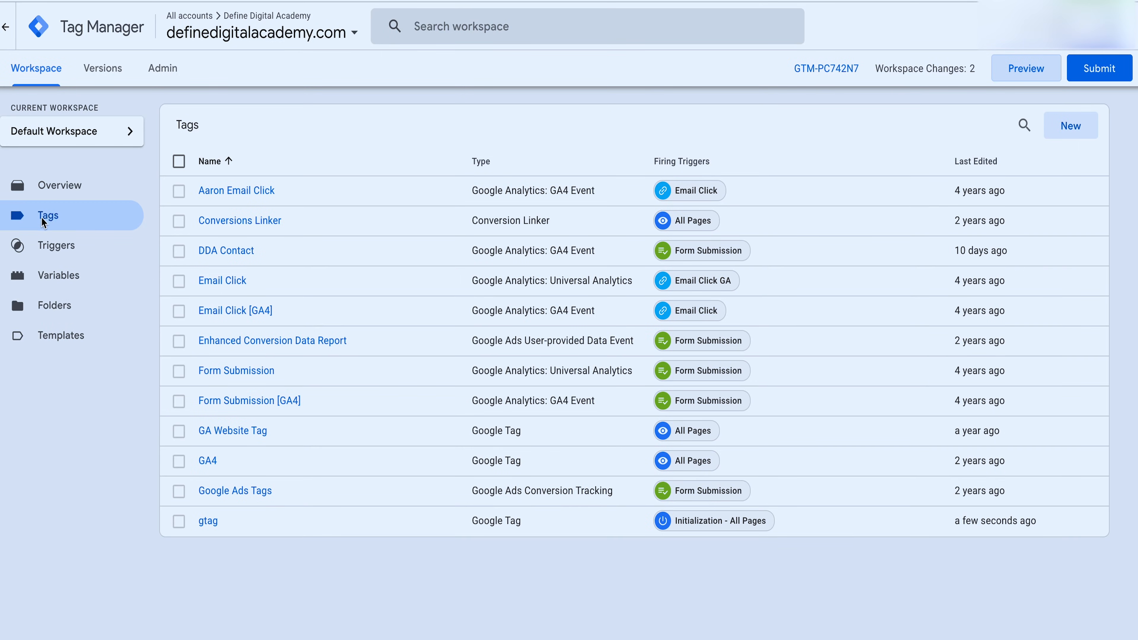
{"action": "left_click", "coordinate": [1049, 119]}
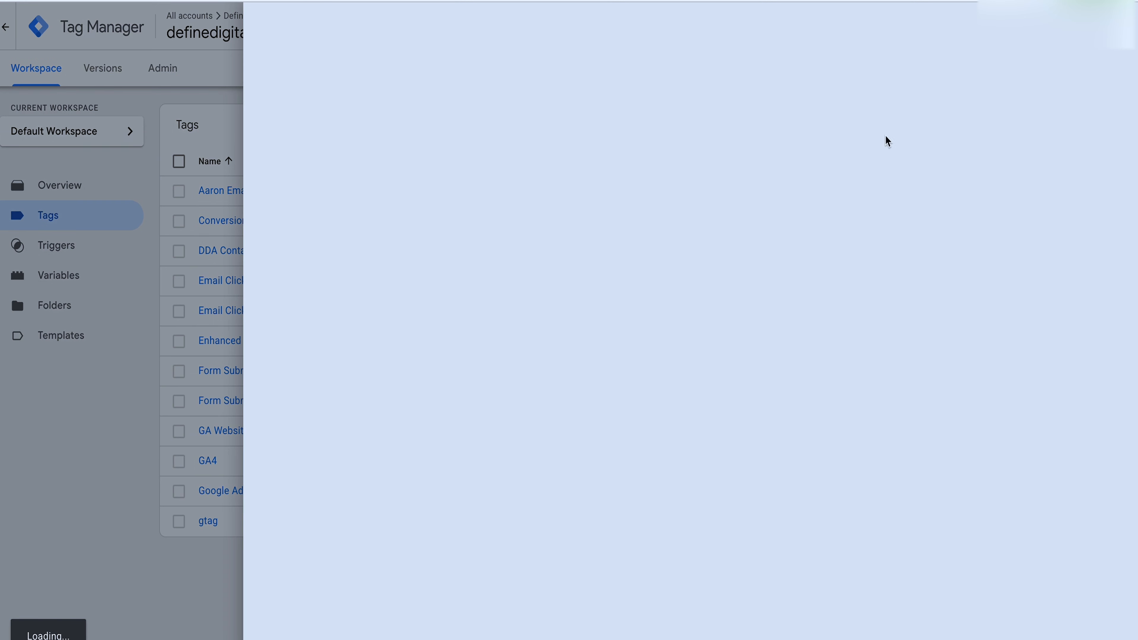
{"action": "left_click", "coordinate": [325, 29]}
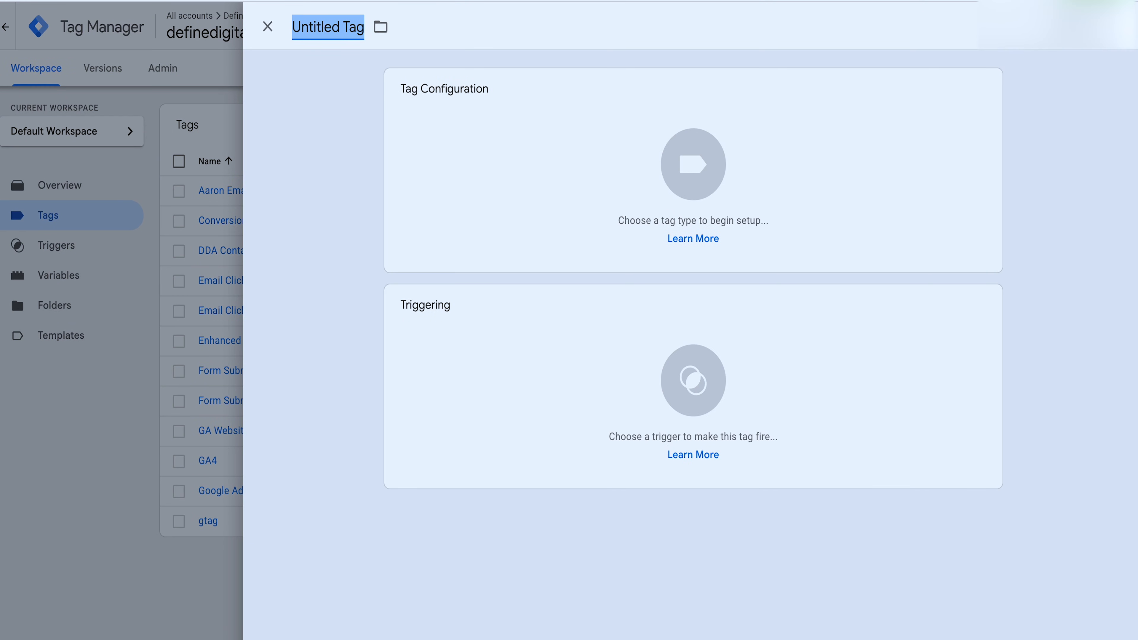
Step: Check the conversion summary in Google Ads, then return to Tag Manager and name the new tag "SB Manual"
{"action": "left_click", "coordinate": [314, 1]}
{"action": "scroll", "coordinate": [436, 199], "scroll_direction": "up", "scroll_amount": 5}
{"action": "scroll", "coordinate": [437, 202], "scroll_direction": "up", "scroll_amount": 2}
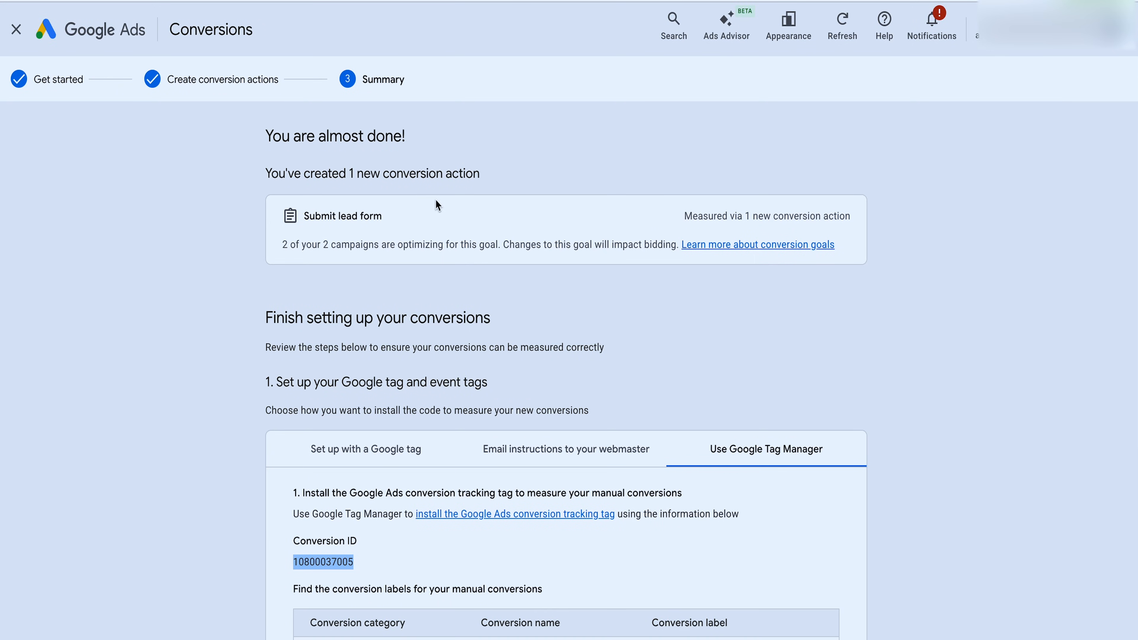
{"action": "left_click", "coordinate": [335, 1]}
{"action": "type", "text": "SB"}
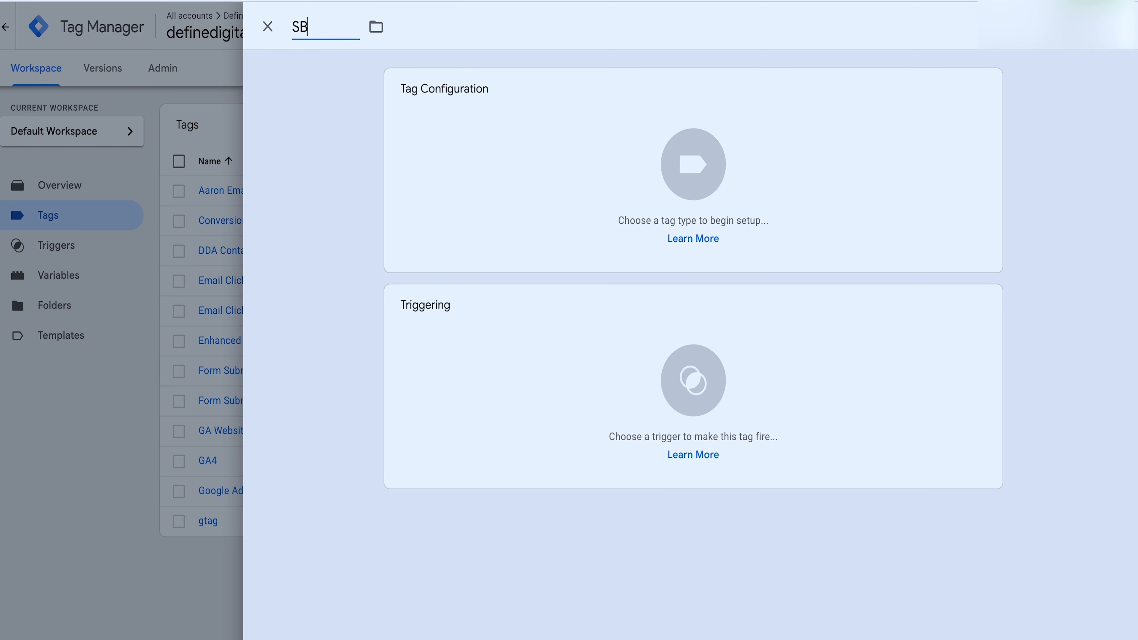
{"action": "type", "text": " F"}
{"action": "key", "text": "BackSpace"}
{"action": "key", "text": "BackSpace"}
{"action": "type", "text": "Manual"}
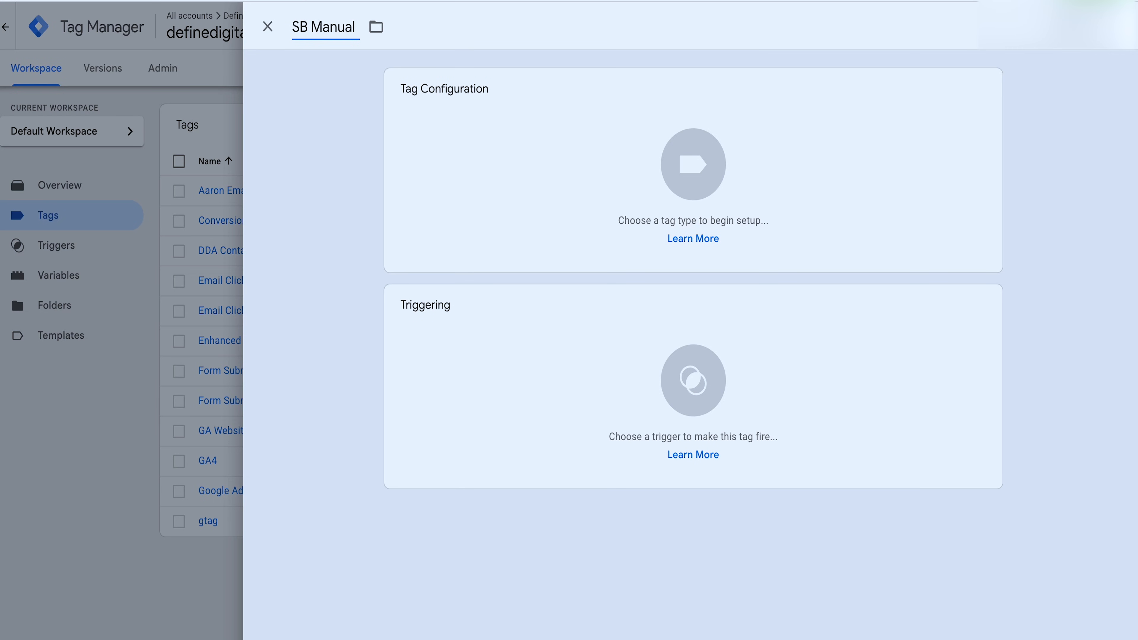
Step: Set the tag type to Google Ads Conversion Tracking and fill in the Conversion ID copied from Google Ads
{"action": "left_click", "coordinate": [590, 175]}
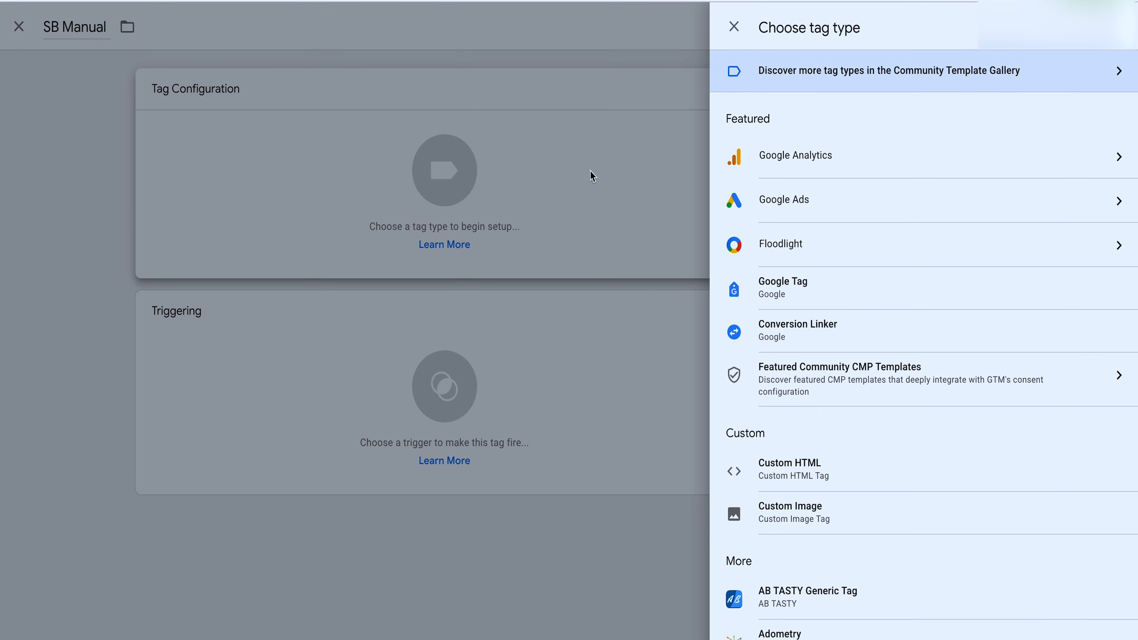
{"action": "left_click", "coordinate": [791, 209]}
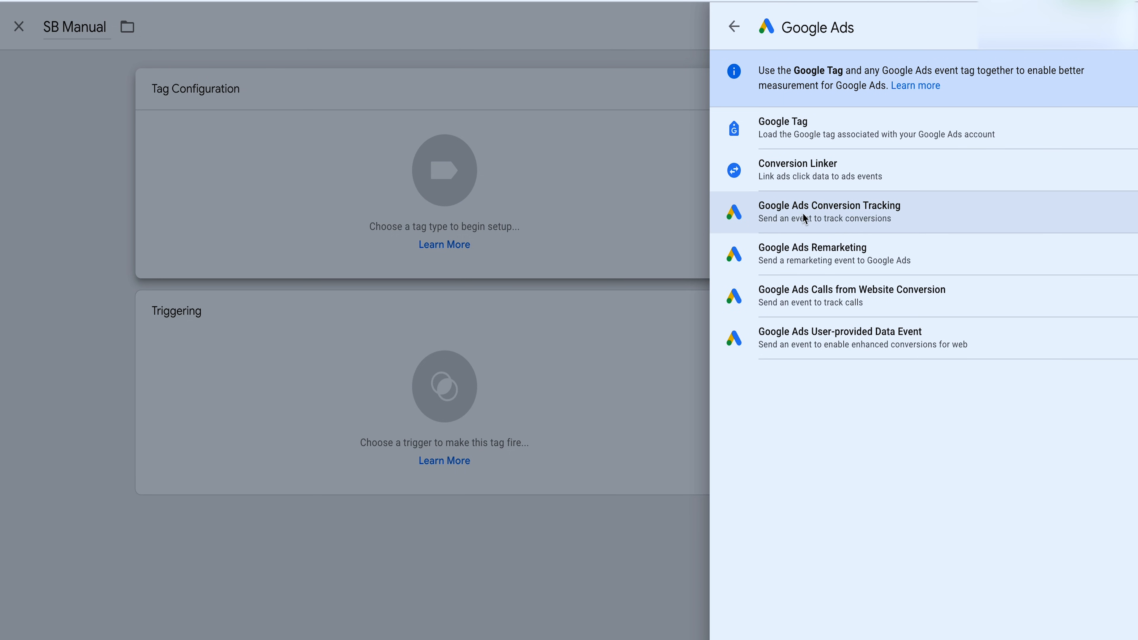
{"action": "left_click", "coordinate": [818, 212]}
{"action": "left_click", "coordinate": [493, 233]}
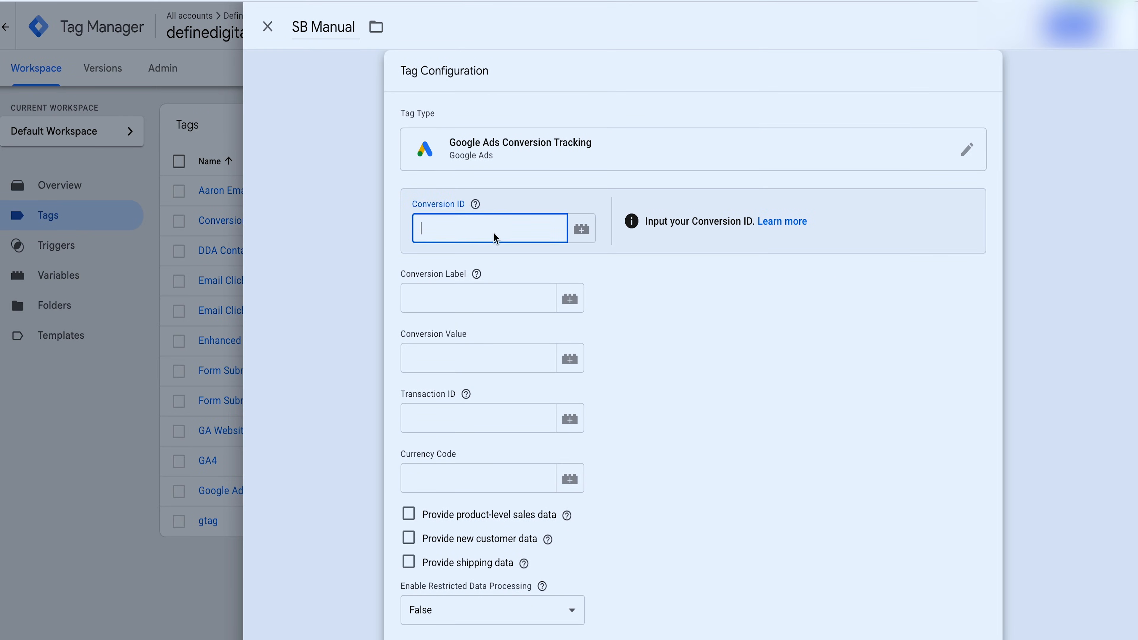
{"action": "left_click", "coordinate": [477, 279]}
Step: Copy the SB Manual conversion label from the Google Ads instructions and paste it as the tag's Conversion Label in Tag Manager
{"action": "key", "text": "ctrl+Tab"}
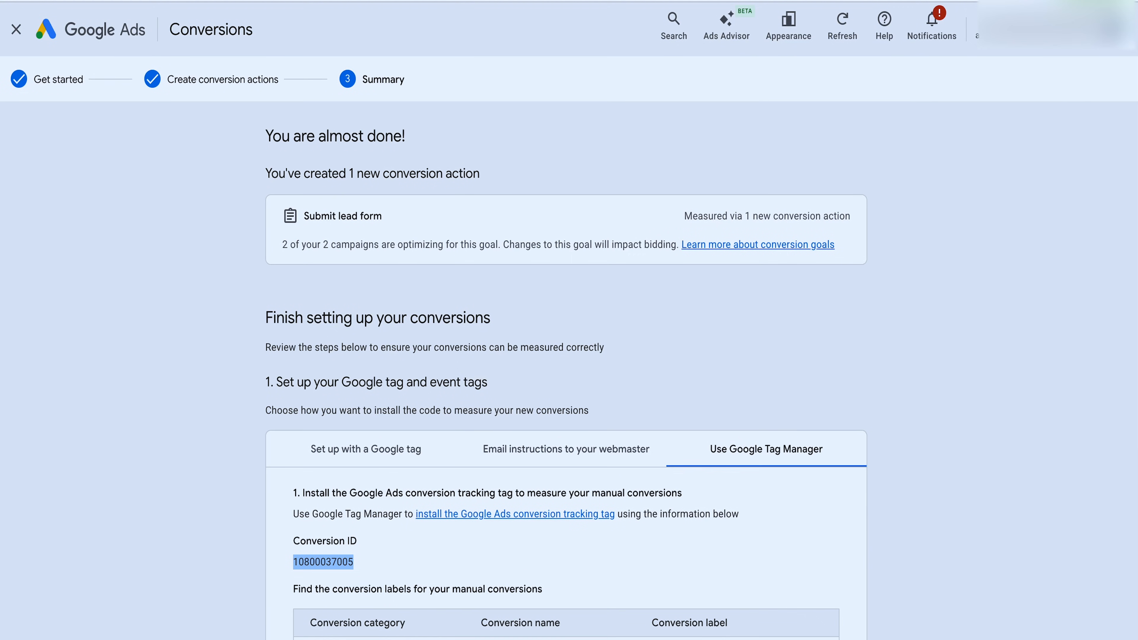
{"action": "scroll", "coordinate": [336, 206], "scroll_direction": "down", "scroll_amount": 5}
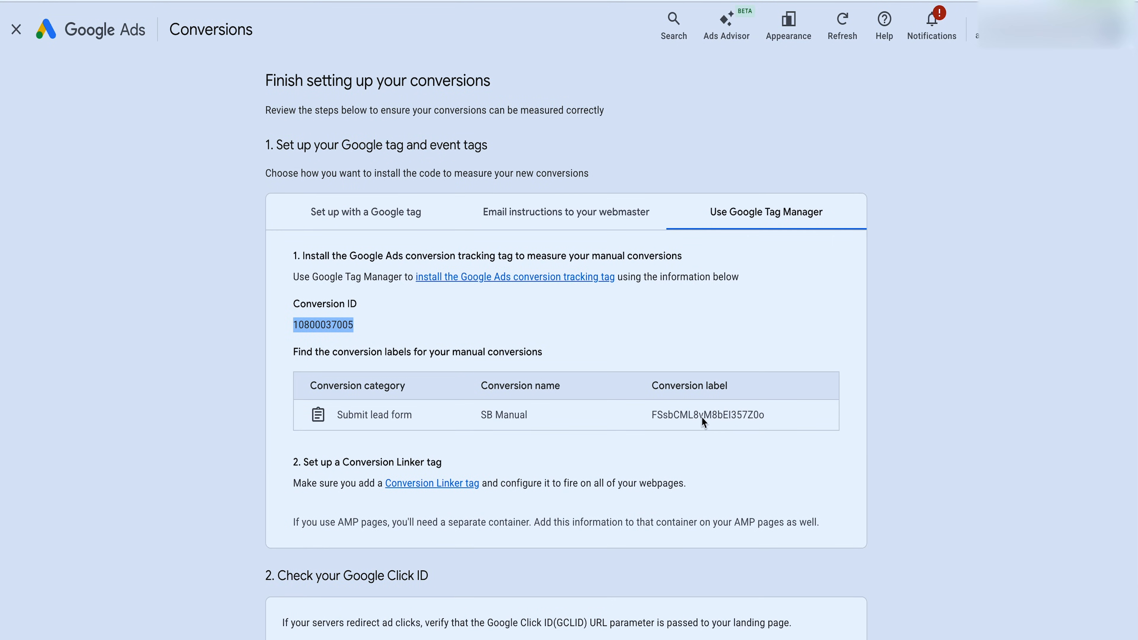
{"action": "double_click", "coordinate": [702, 417]}
{"action": "key", "text": "ctrl+c"}
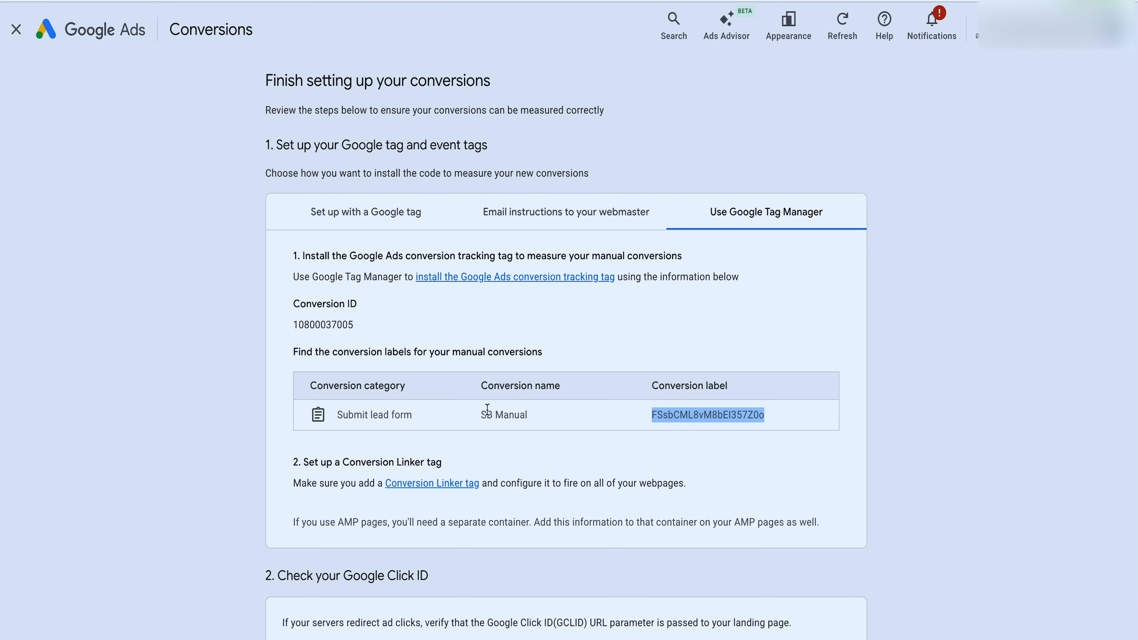
{"action": "left_click", "coordinate": [347, 1]}
{"action": "left_click", "coordinate": [452, 301]}
{"action": "key", "text": "ctrl+v"}
Step: Open the trigger selection for the SB Manual tag
{"action": "scroll", "coordinate": [473, 310], "scroll_direction": "down", "scroll_amount": 6}
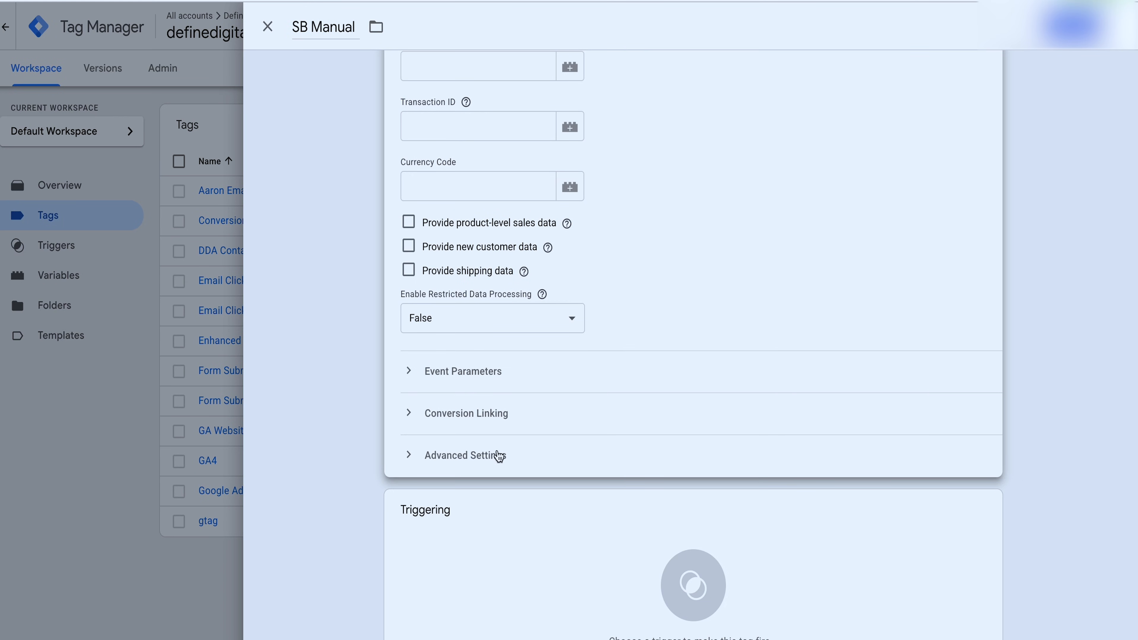
{"action": "scroll", "coordinate": [497, 447], "scroll_direction": "down", "scroll_amount": 1}
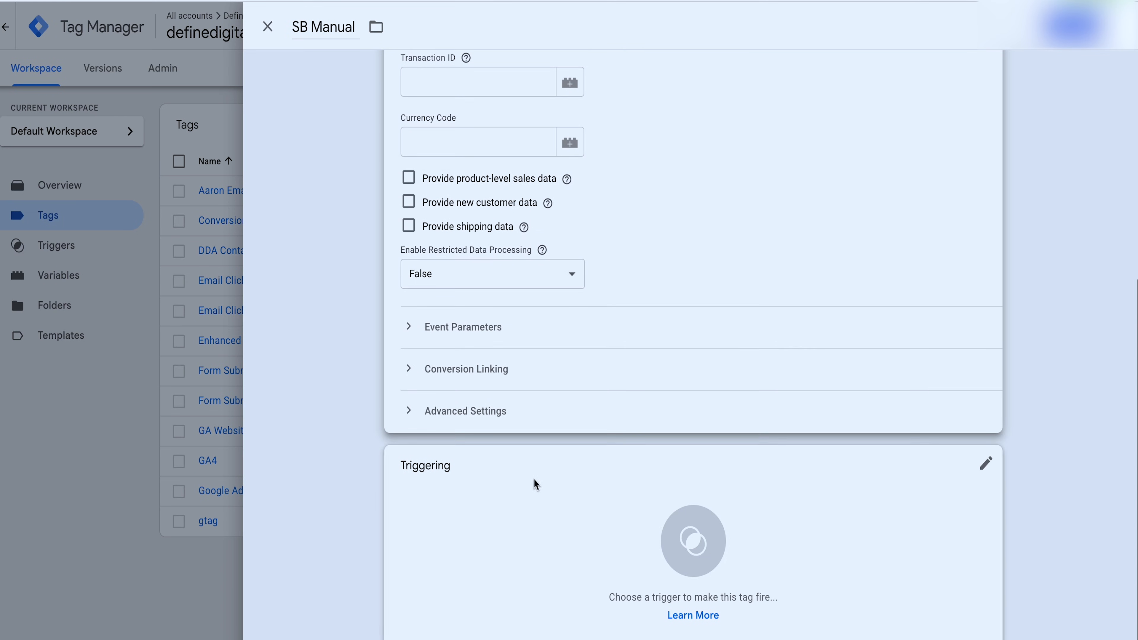
{"action": "left_click", "coordinate": [530, 497]}
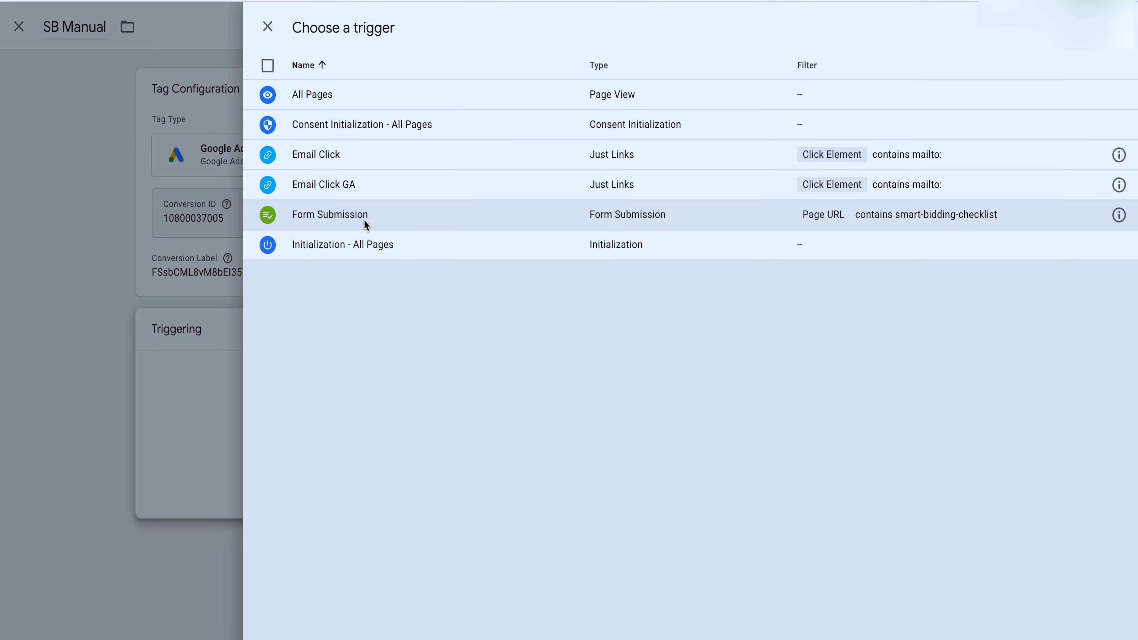
{"action": "left_click", "coordinate": [1114, 26]}
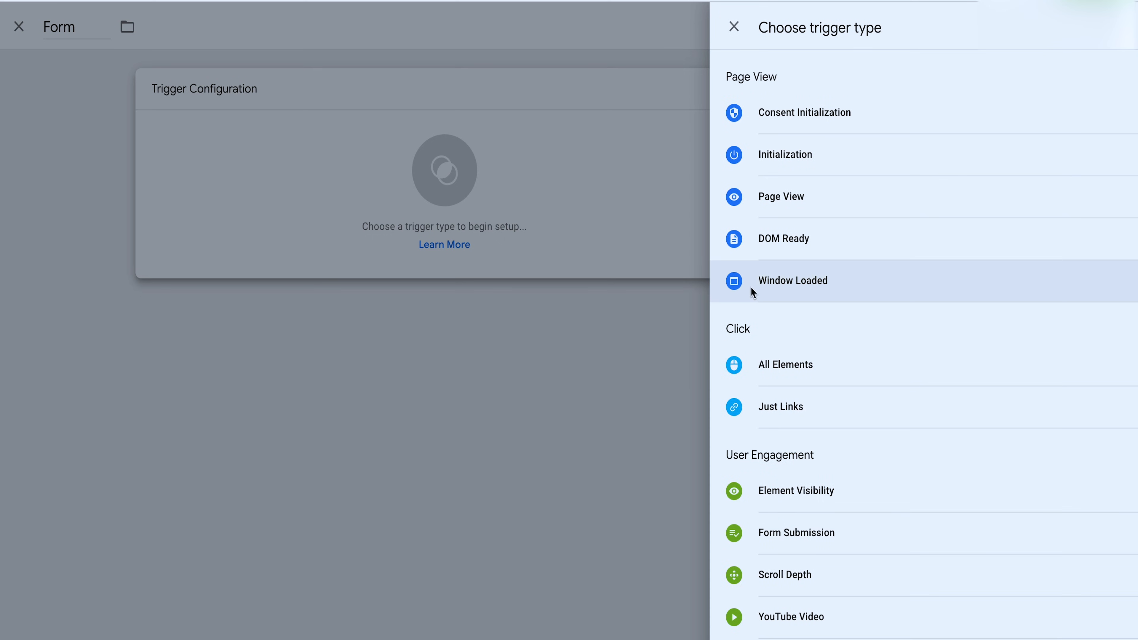
{"action": "scroll", "coordinate": [753, 290], "scroll_direction": "down", "scroll_amount": 5}
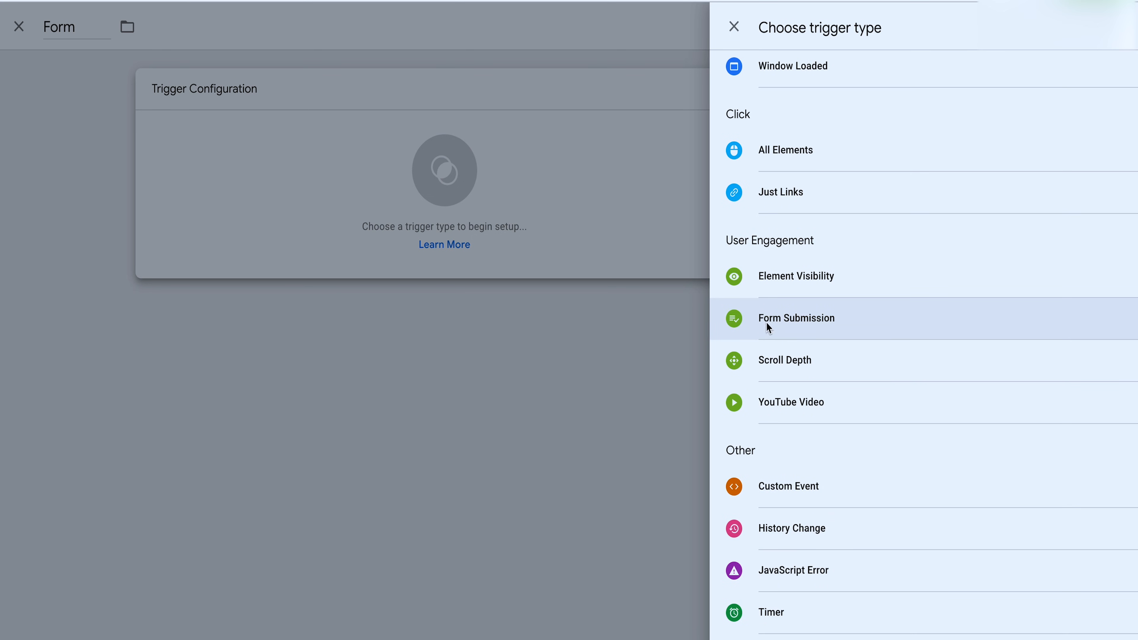
{"action": "left_click", "coordinate": [734, 26]}
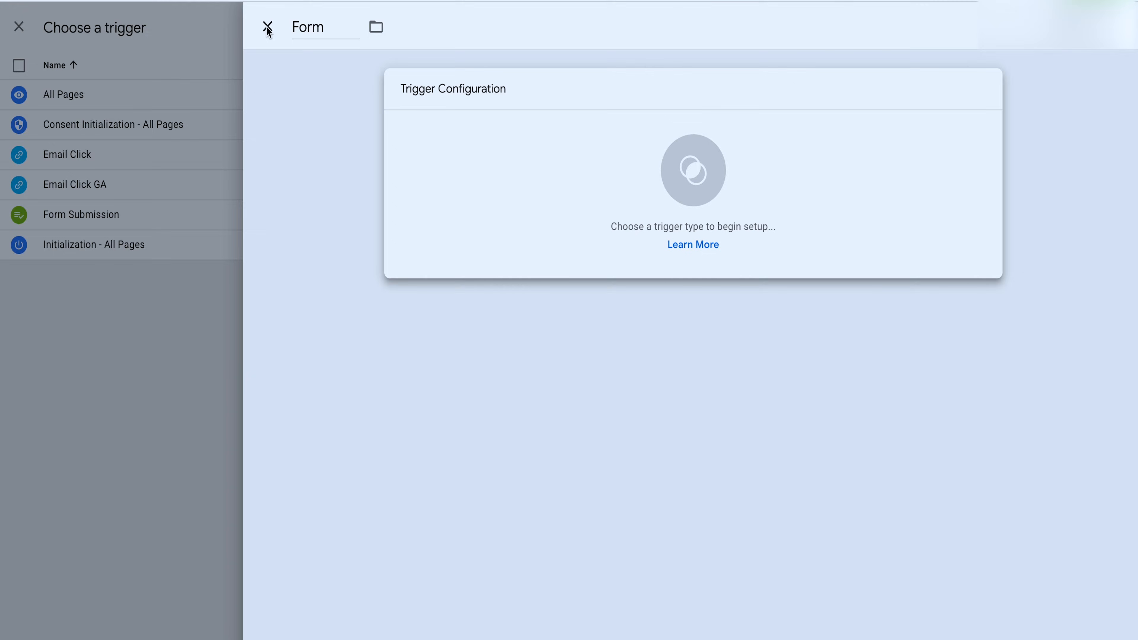
{"action": "left_click", "coordinate": [267, 27]}
Step: Assign the existing Form Submission trigger to the SB Manual tag and open the trigger's configuration for editing
{"action": "left_click", "coordinate": [632, 207]}
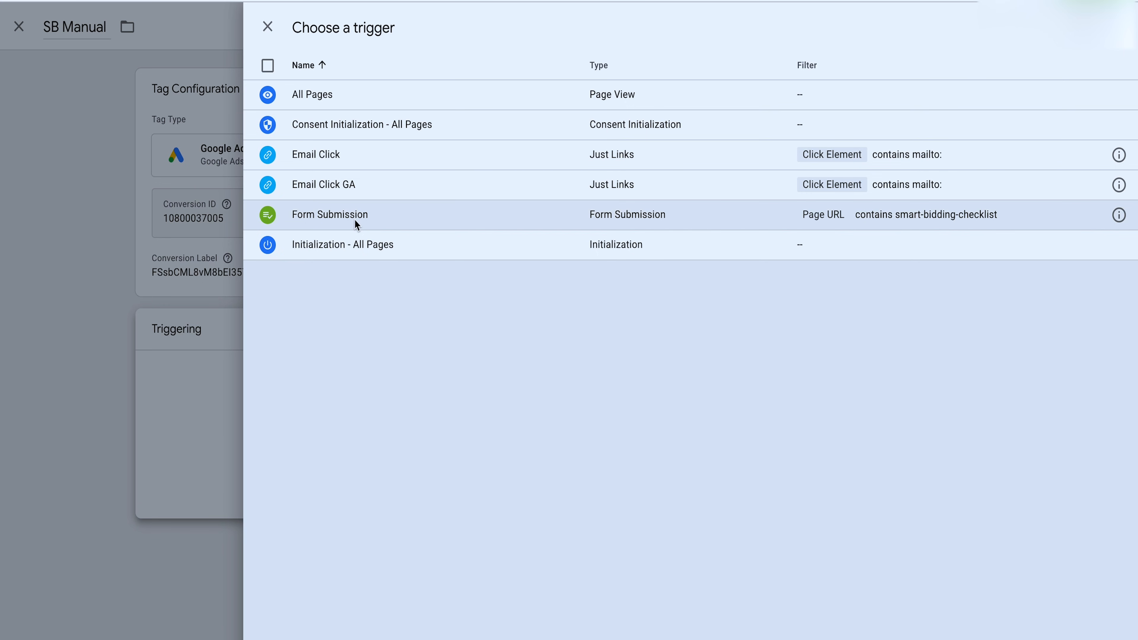
{"action": "left_click", "coordinate": [355, 219]}
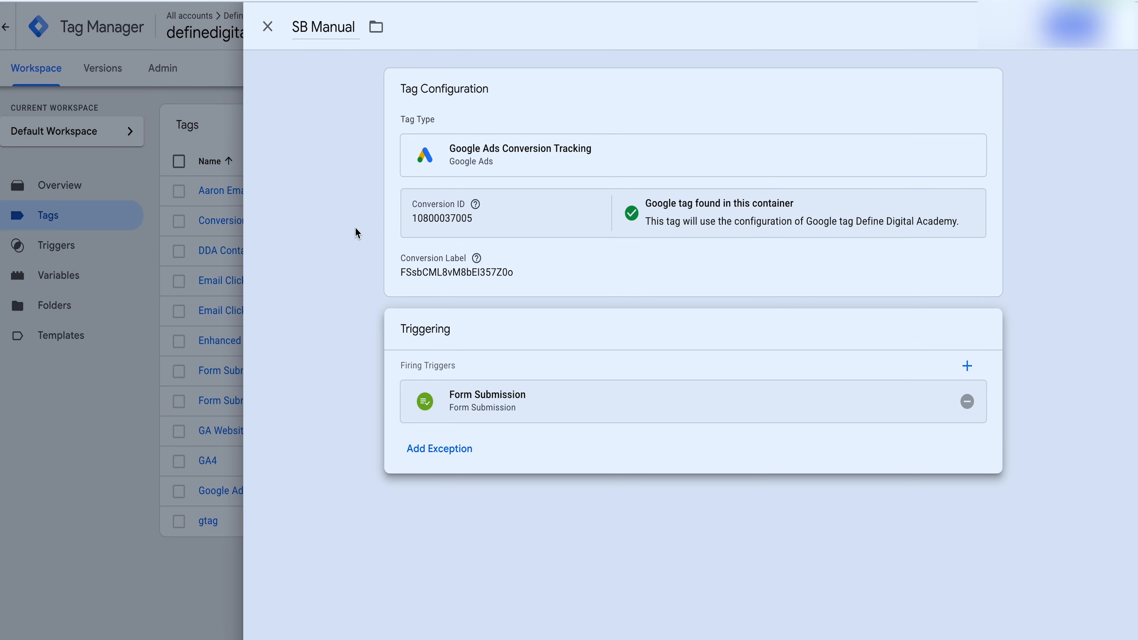
{"action": "left_click", "coordinate": [536, 411]}
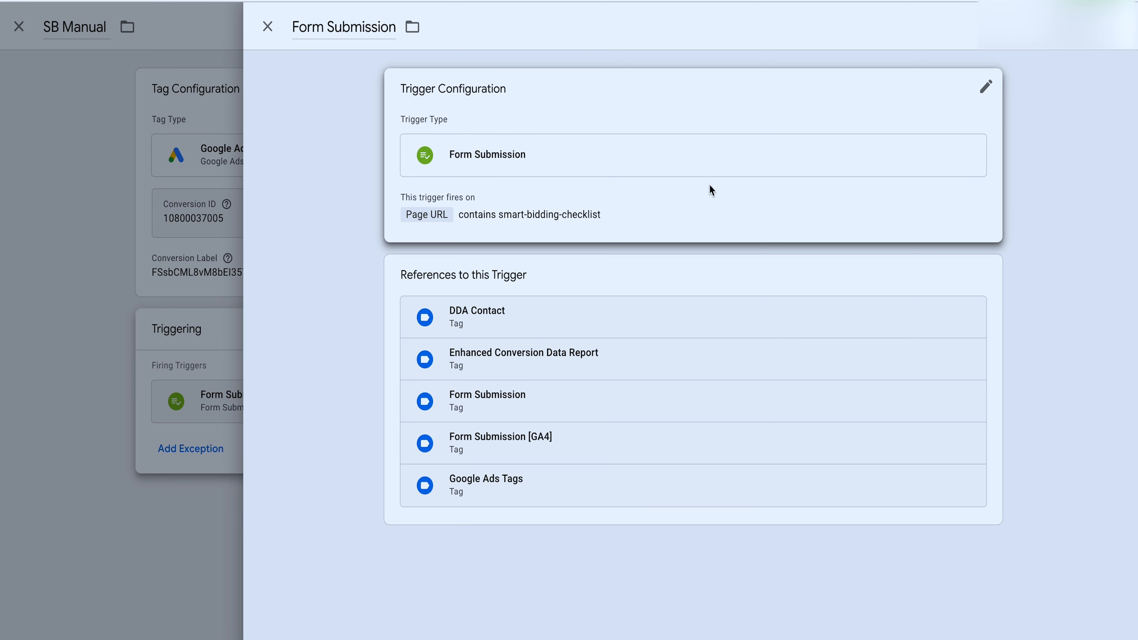
{"action": "left_click", "coordinate": [985, 90]}
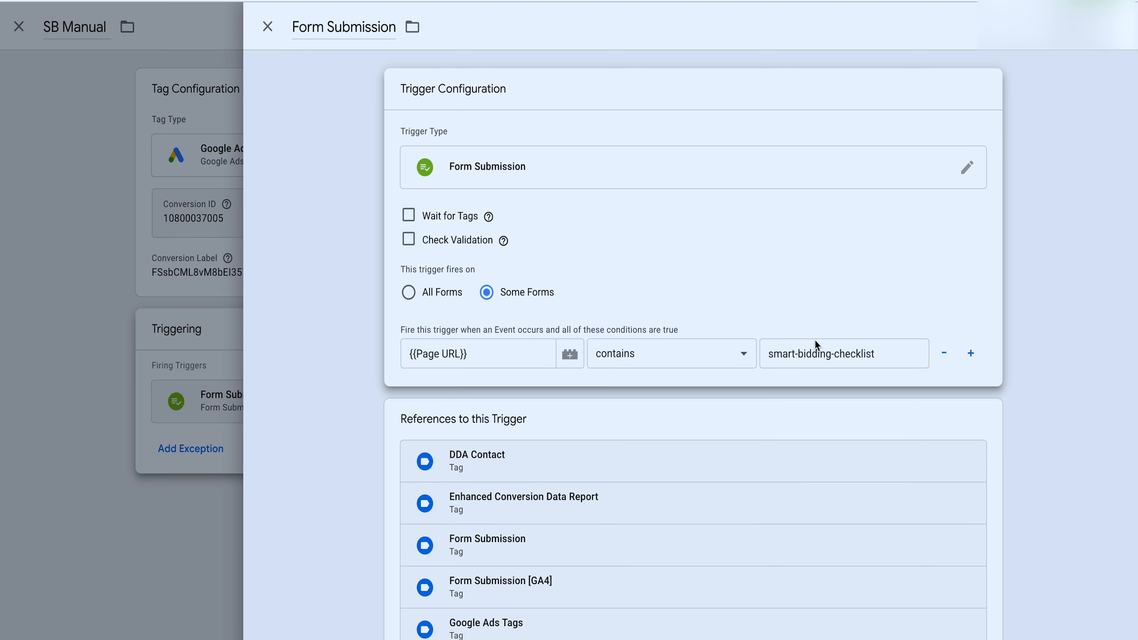
Step: Set the Form Submission trigger to fire on Some Forms and save the trigger and the SB Manual tag
{"action": "left_click", "coordinate": [400, 295]}
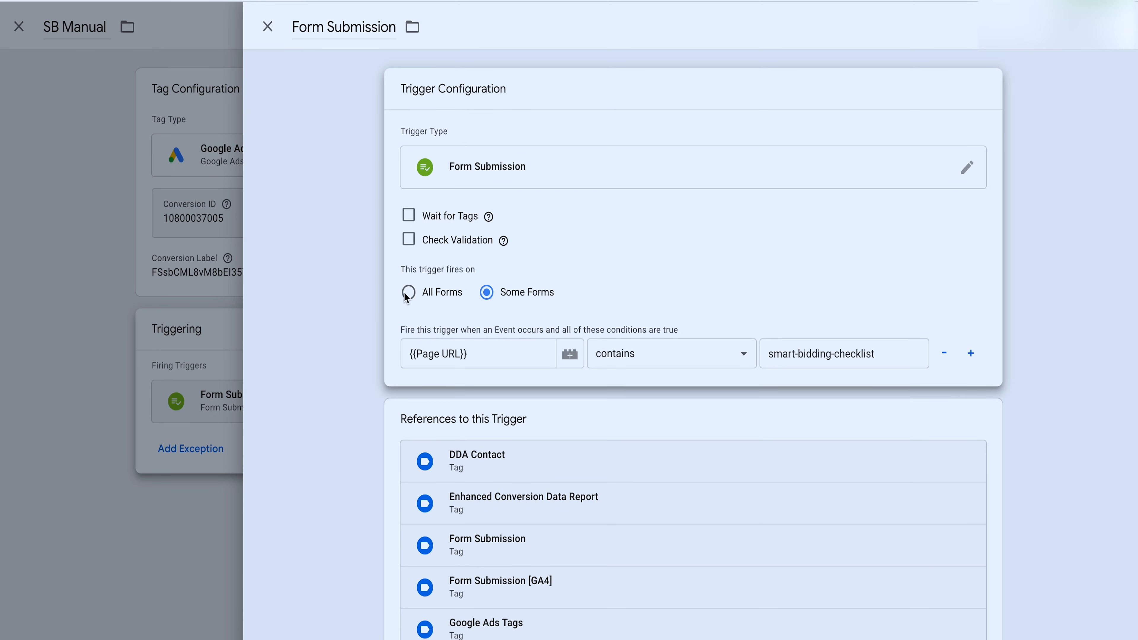
{"action": "left_click", "coordinate": [491, 293]}
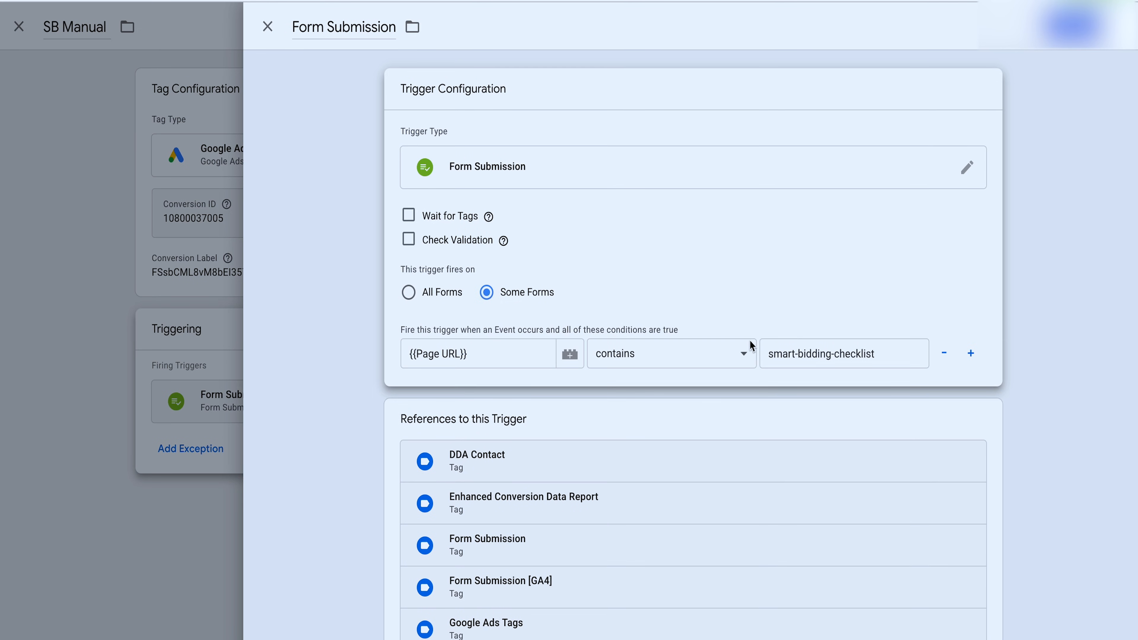
{"action": "left_click", "coordinate": [1073, 27]}
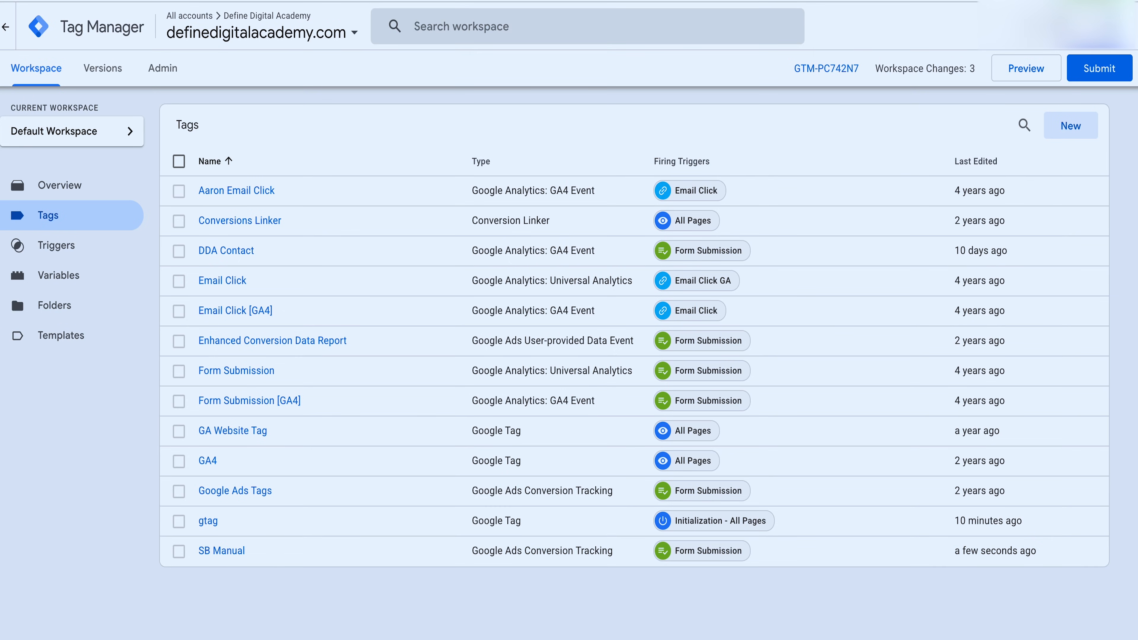
Step: Switch to Google Ads, finish the conversion setup and open the list of all conversion actions
{"action": "key", "text": "ctrl+Tab"}
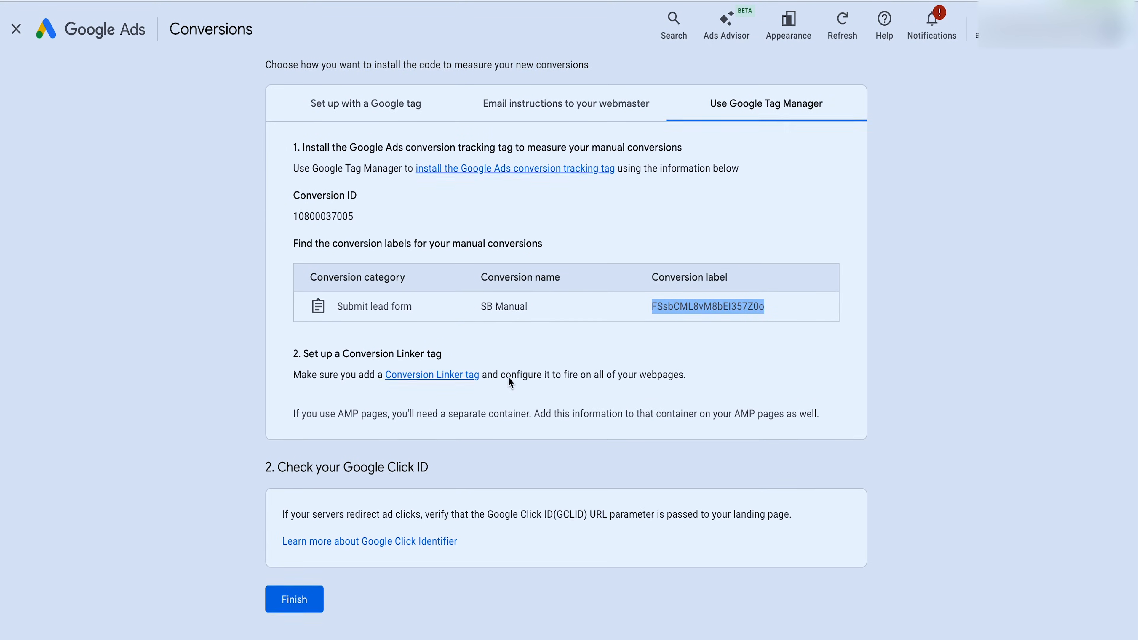
{"action": "left_click", "coordinate": [294, 603]}
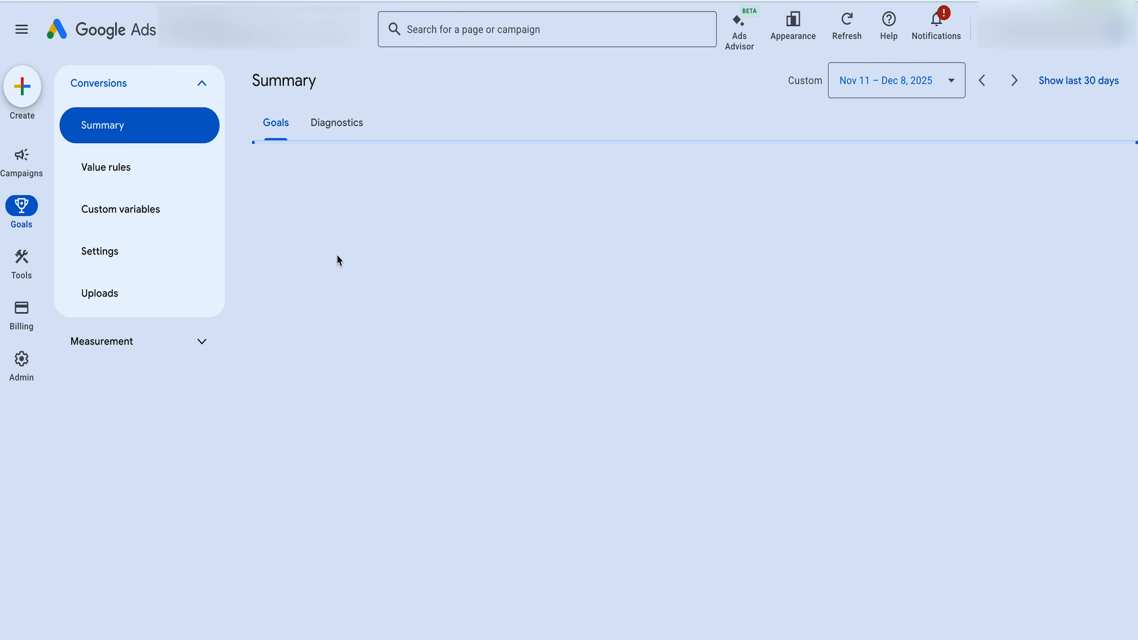
{"action": "scroll", "coordinate": [865, 244], "scroll_direction": "down", "scroll_amount": 5}
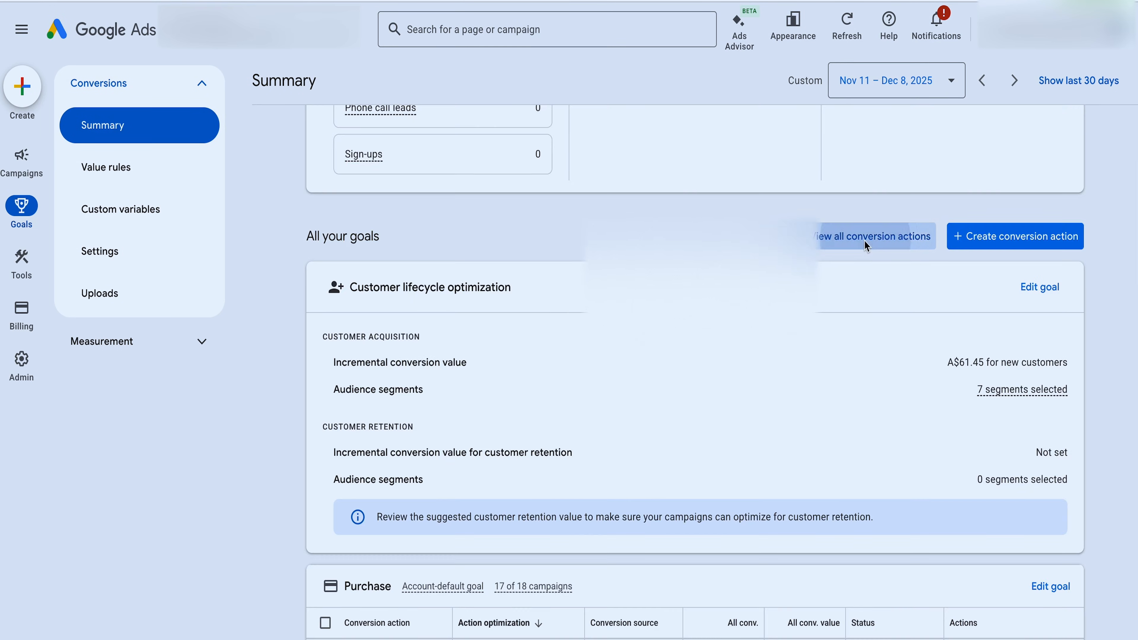
{"action": "left_click", "coordinate": [865, 245]}
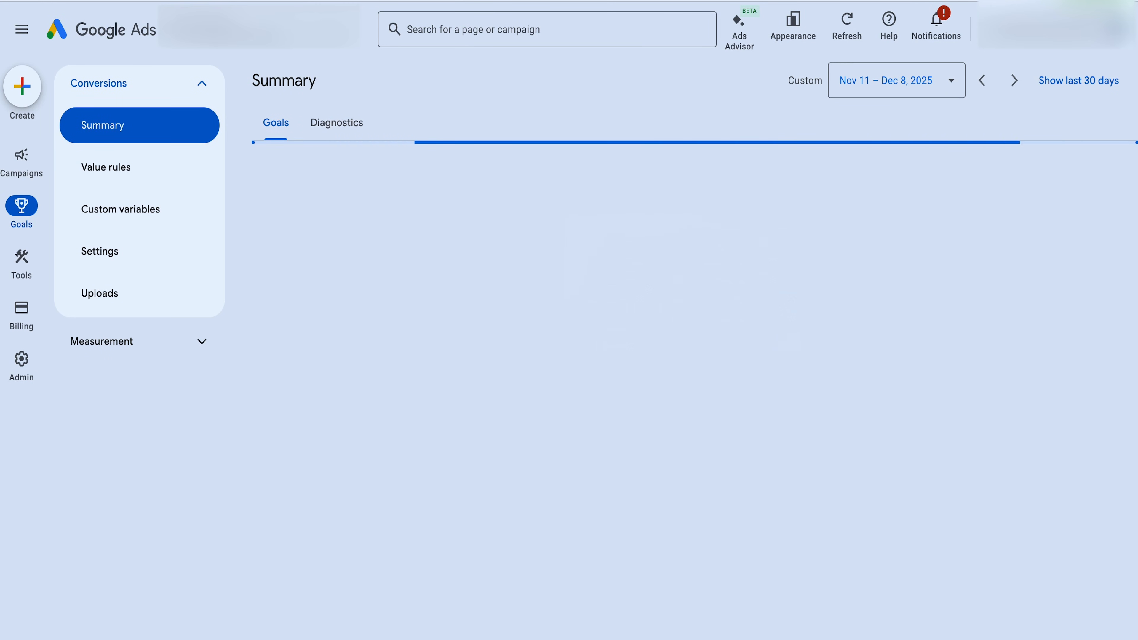
Step: Select the SB Manual and Smart Bidding Form Complete conversion actions under Submit lead forms to check their tracking status
{"action": "scroll", "coordinate": [269, 418], "scroll_direction": "down", "scroll_amount": 10}
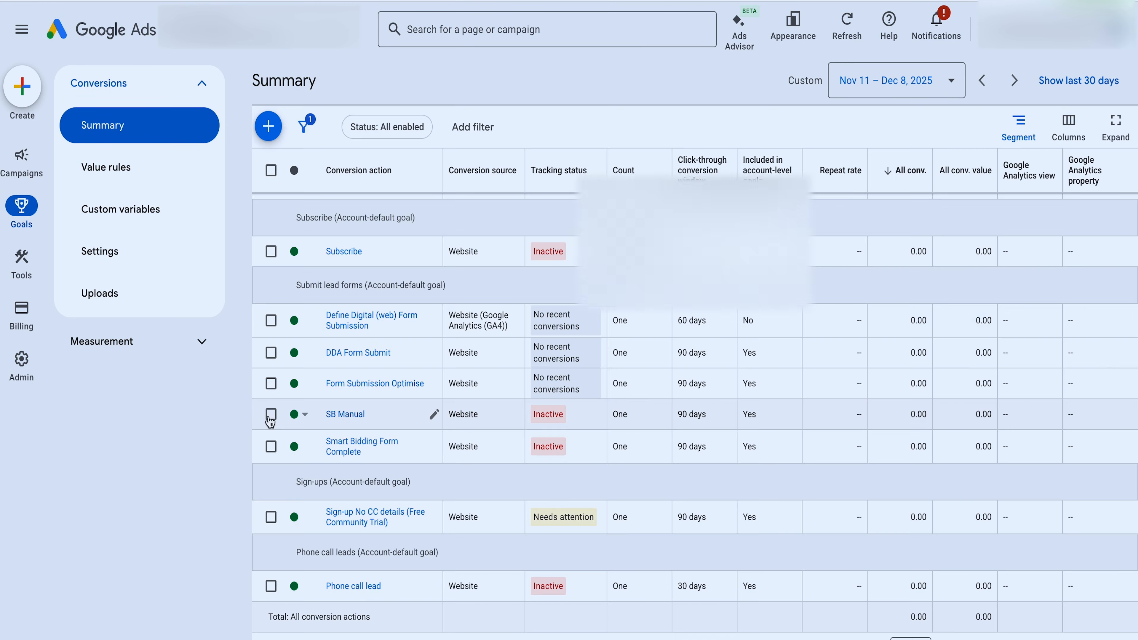
{"action": "left_click", "coordinate": [271, 417]}
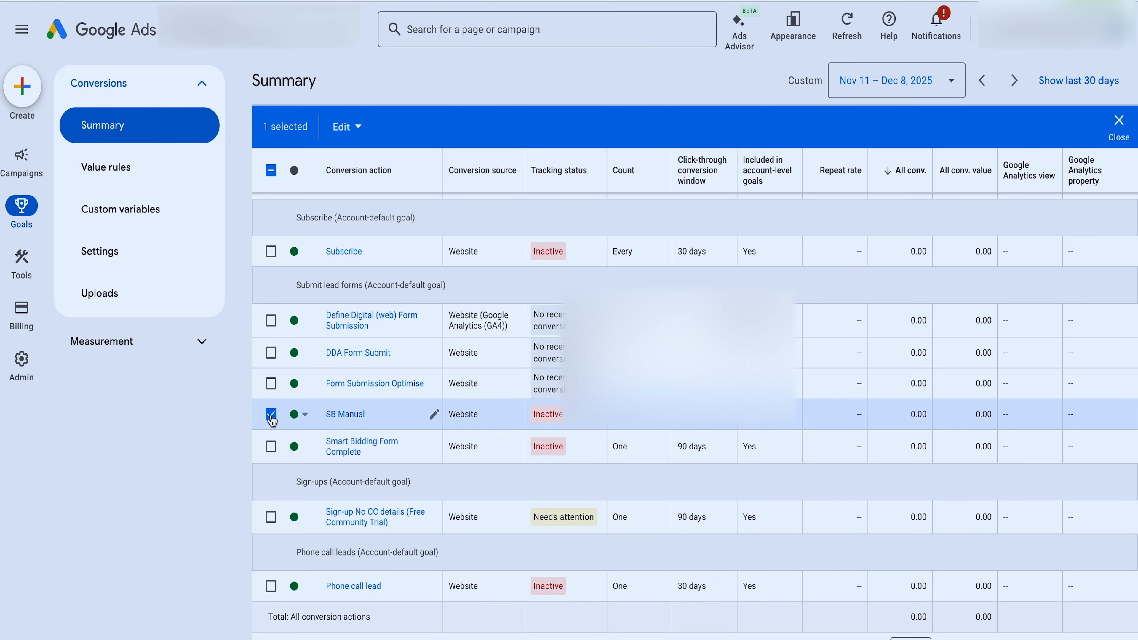
{"action": "left_click", "coordinate": [271, 447]}
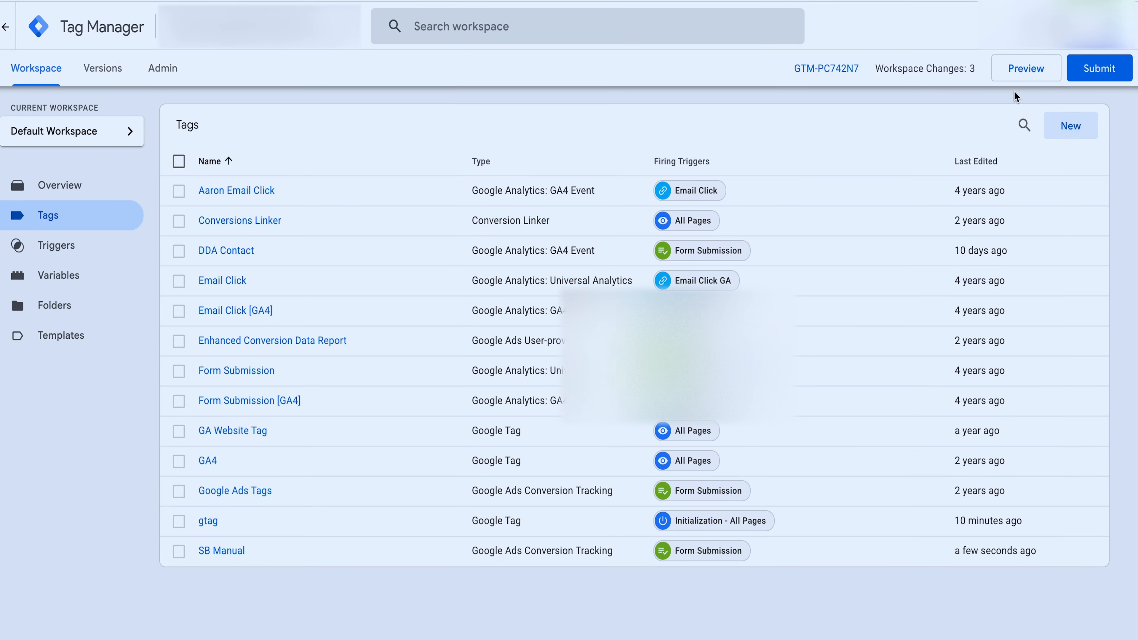
Step: Preview the container from Tag Manager and submit the Smart Bidding Checklist form with the contact's name and e-mail
{"action": "left_click", "coordinate": [1015, 77]}
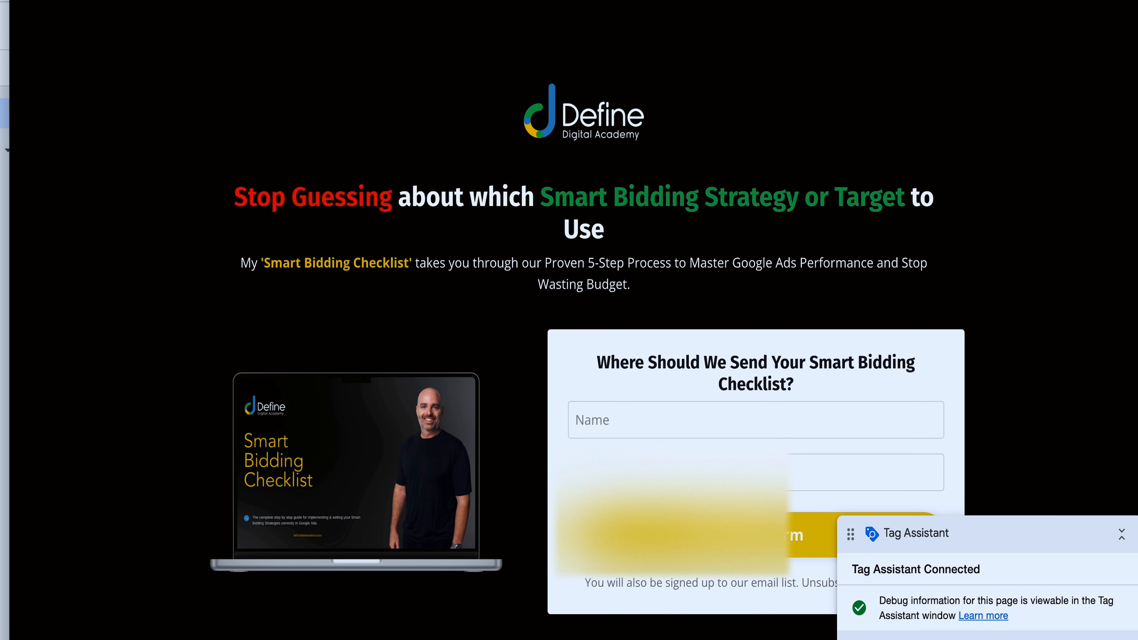
{"action": "left_click", "coordinate": [655, 422]}
{"action": "left_click", "coordinate": [667, 474]}
{"action": "left_click", "coordinate": [668, 473]}
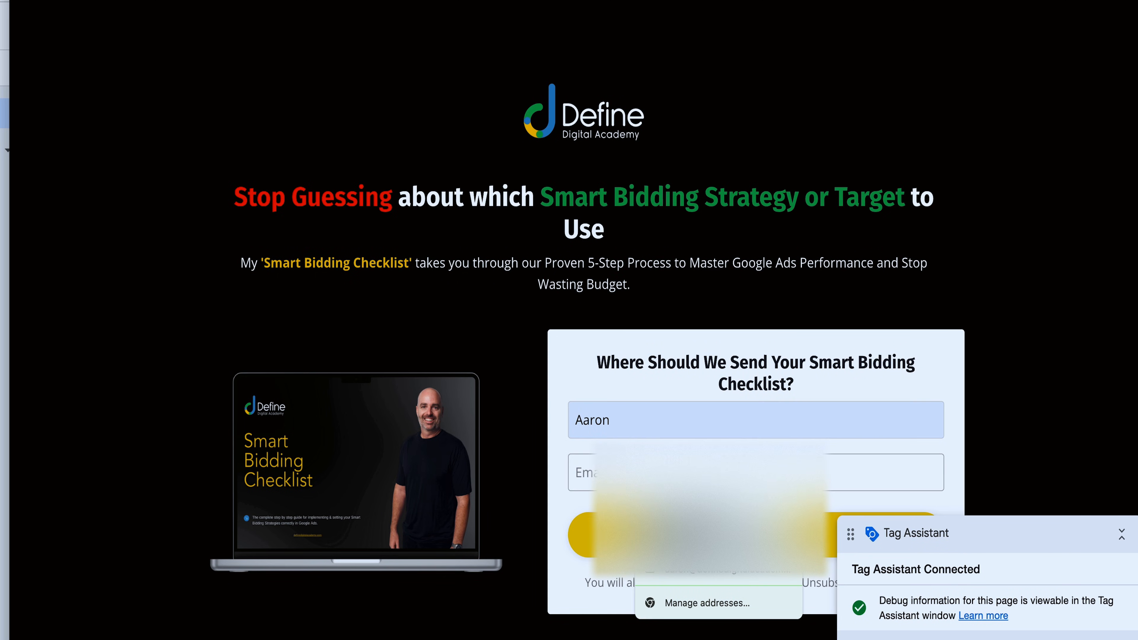
{"action": "left_click", "coordinate": [690, 577]}
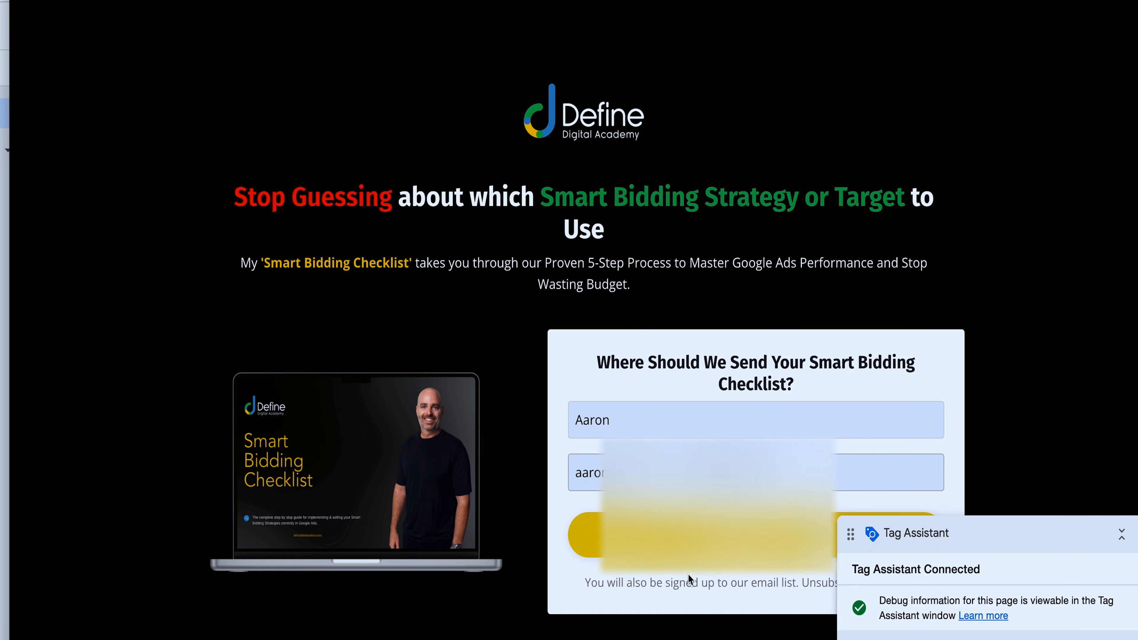
{"action": "left_click", "coordinate": [699, 539]}
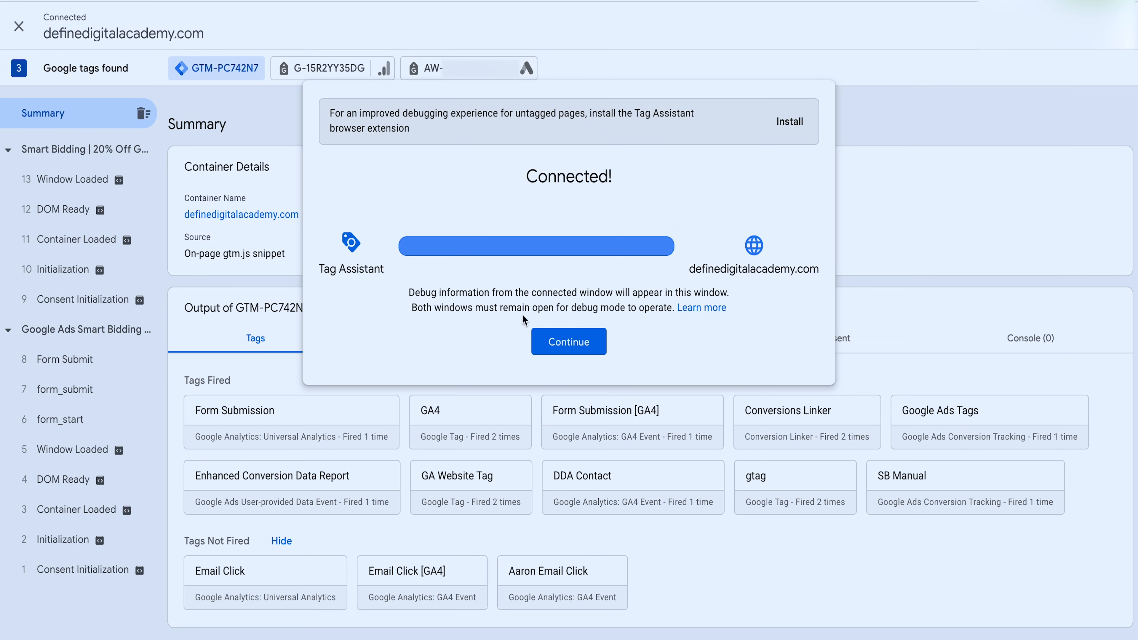
Step: Examine the SB Manual tag's firing details in Tag Assistant, end the debug session and return to Tag Manager
{"action": "left_click", "coordinate": [569, 342]}
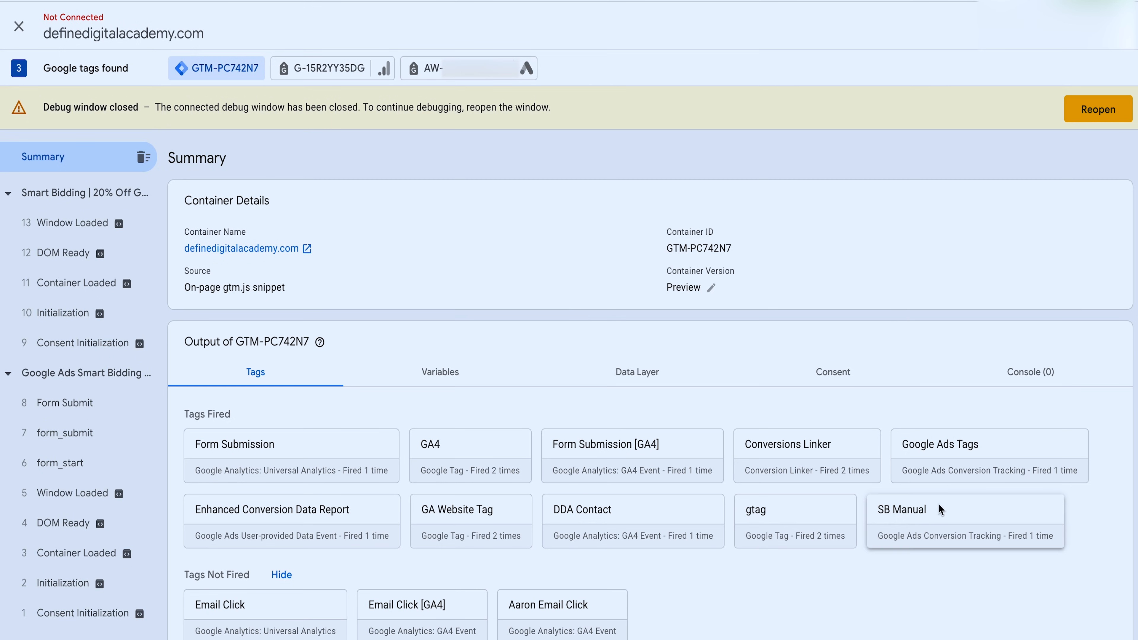
{"action": "left_click_drag", "start_coordinate": [929, 519], "coordinate": [879, 516]}
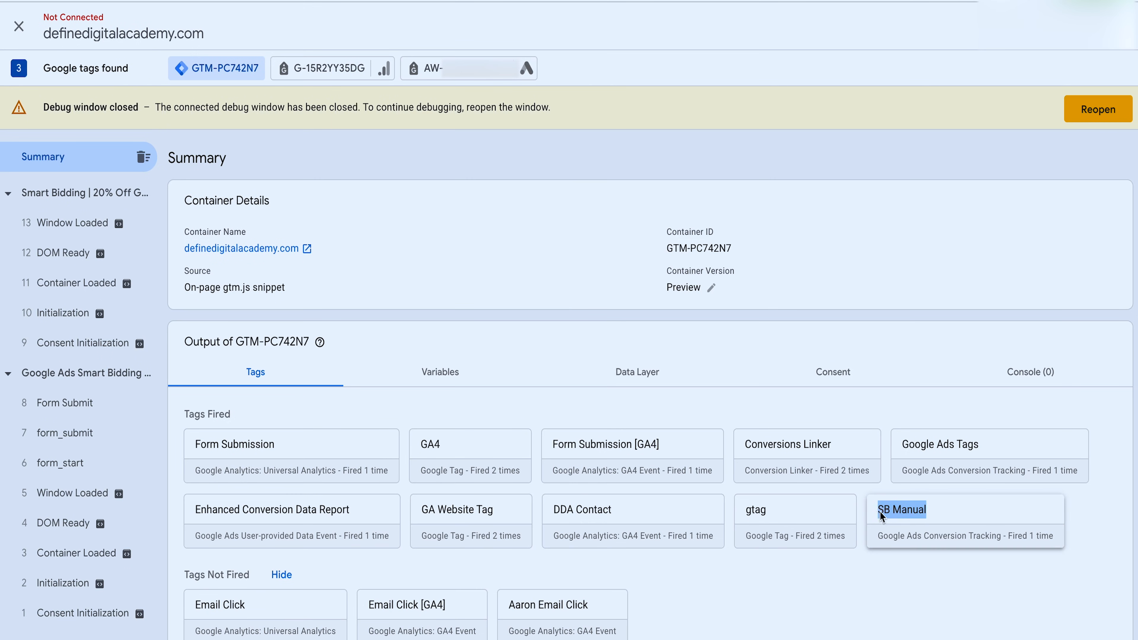
{"action": "left_click", "coordinate": [879, 516]}
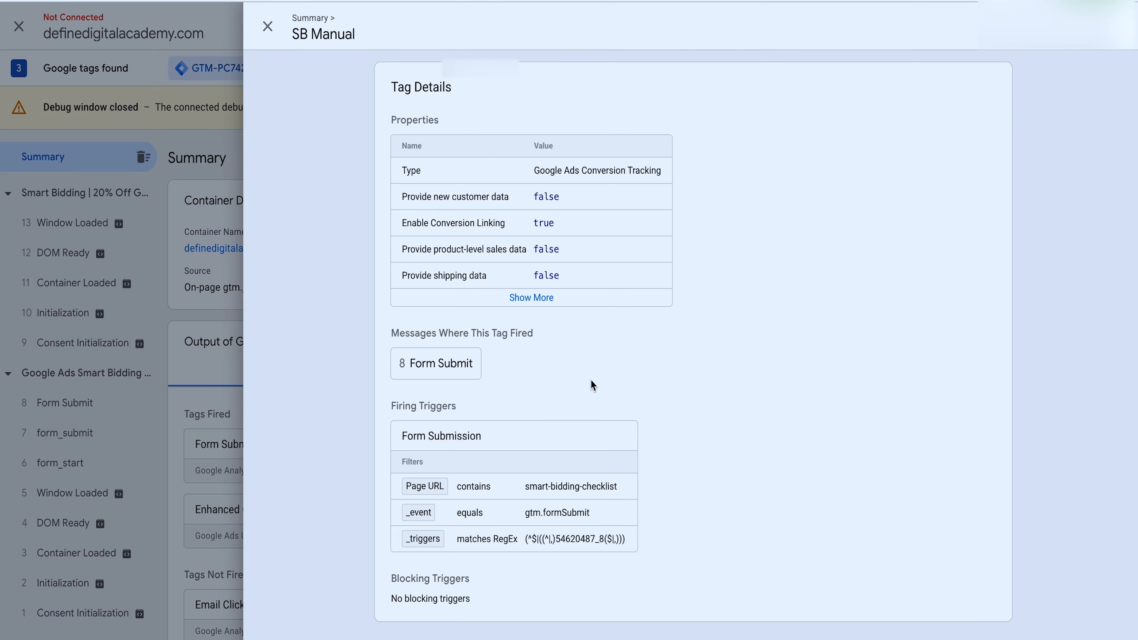
{"action": "left_click", "coordinate": [269, 27]}
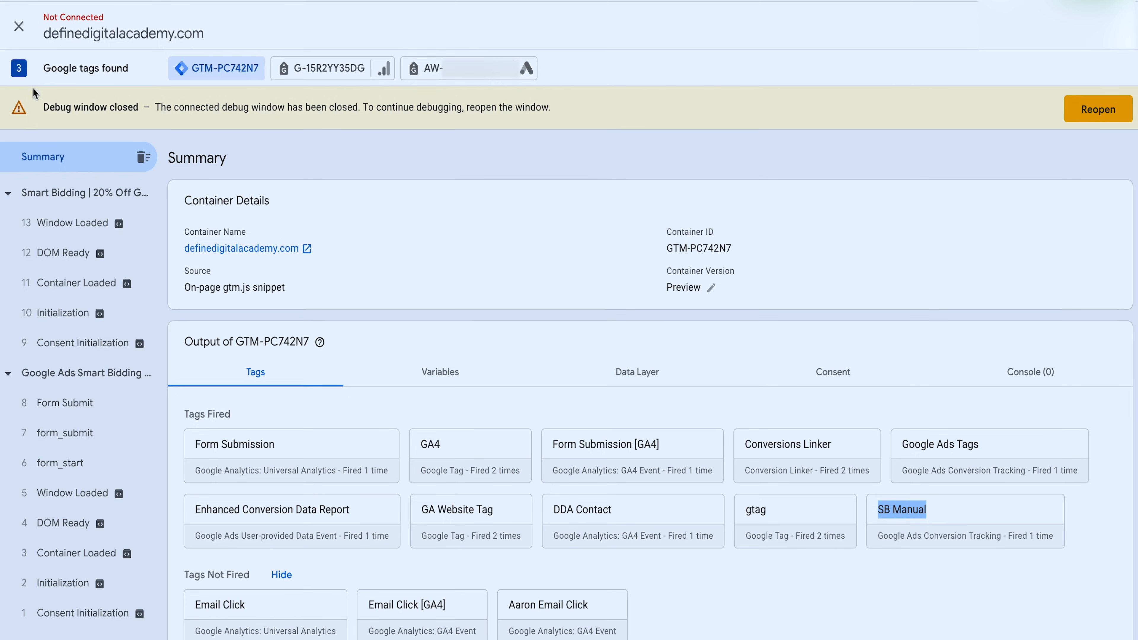
{"action": "left_click", "coordinate": [19, 26]}
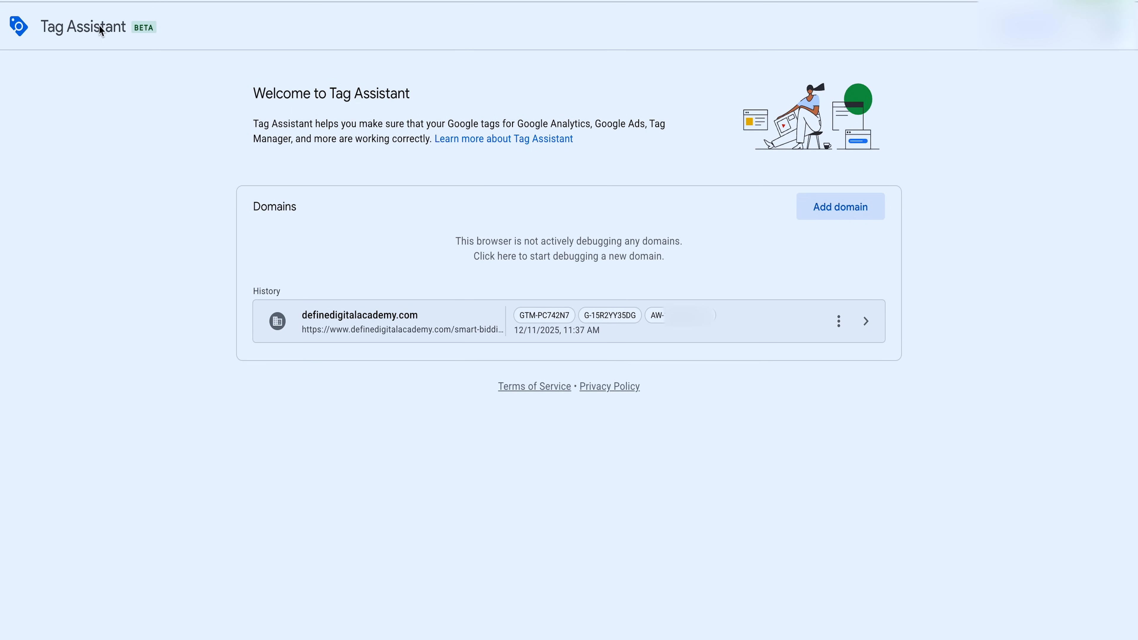
{"action": "left_click", "coordinate": [278, 1]}
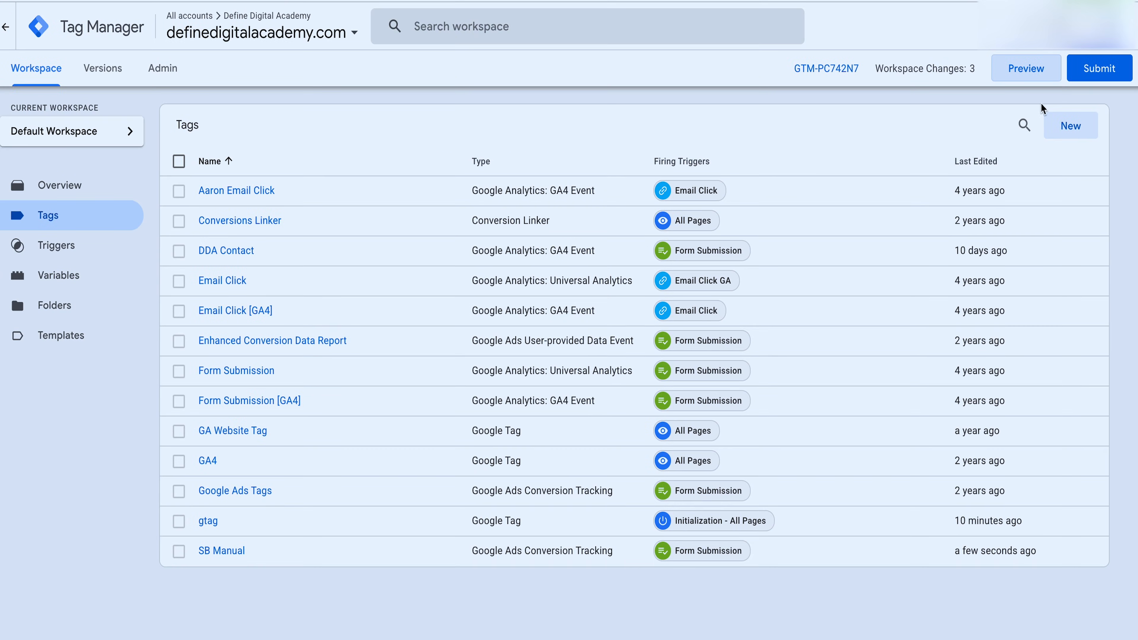